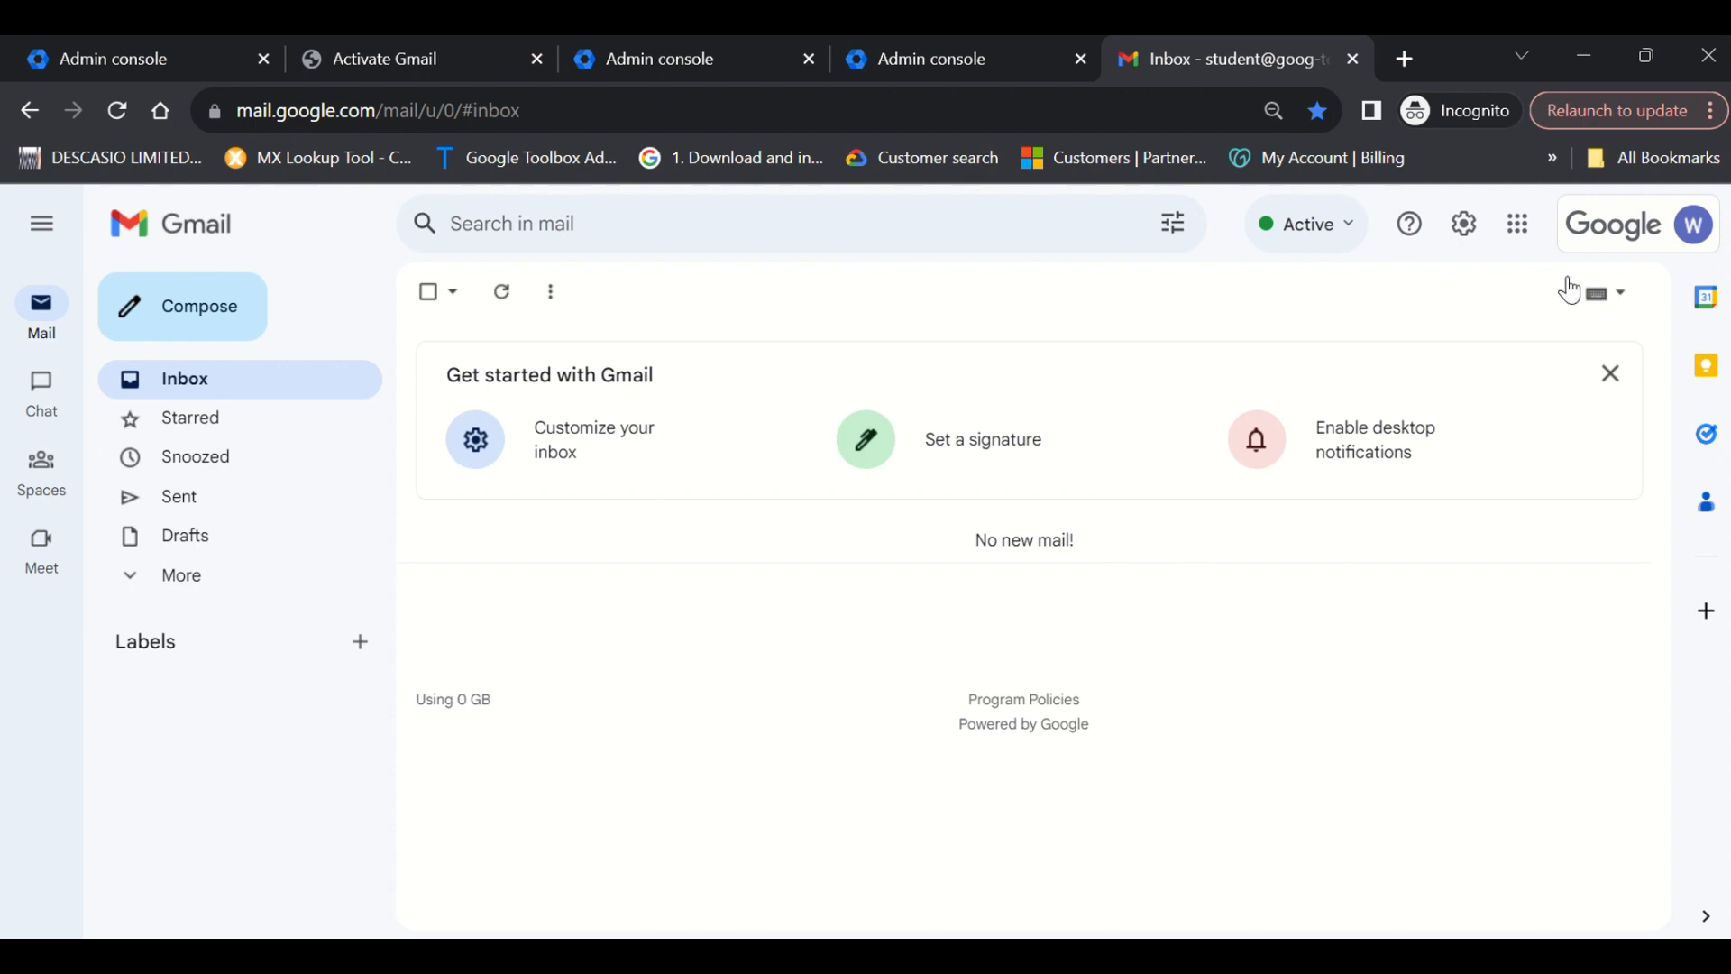
Open Gmail's full Settings on the Filters and Blocked Addresses tab, currently empty.
{"action": "left_click", "coordinate": [1466, 226]}
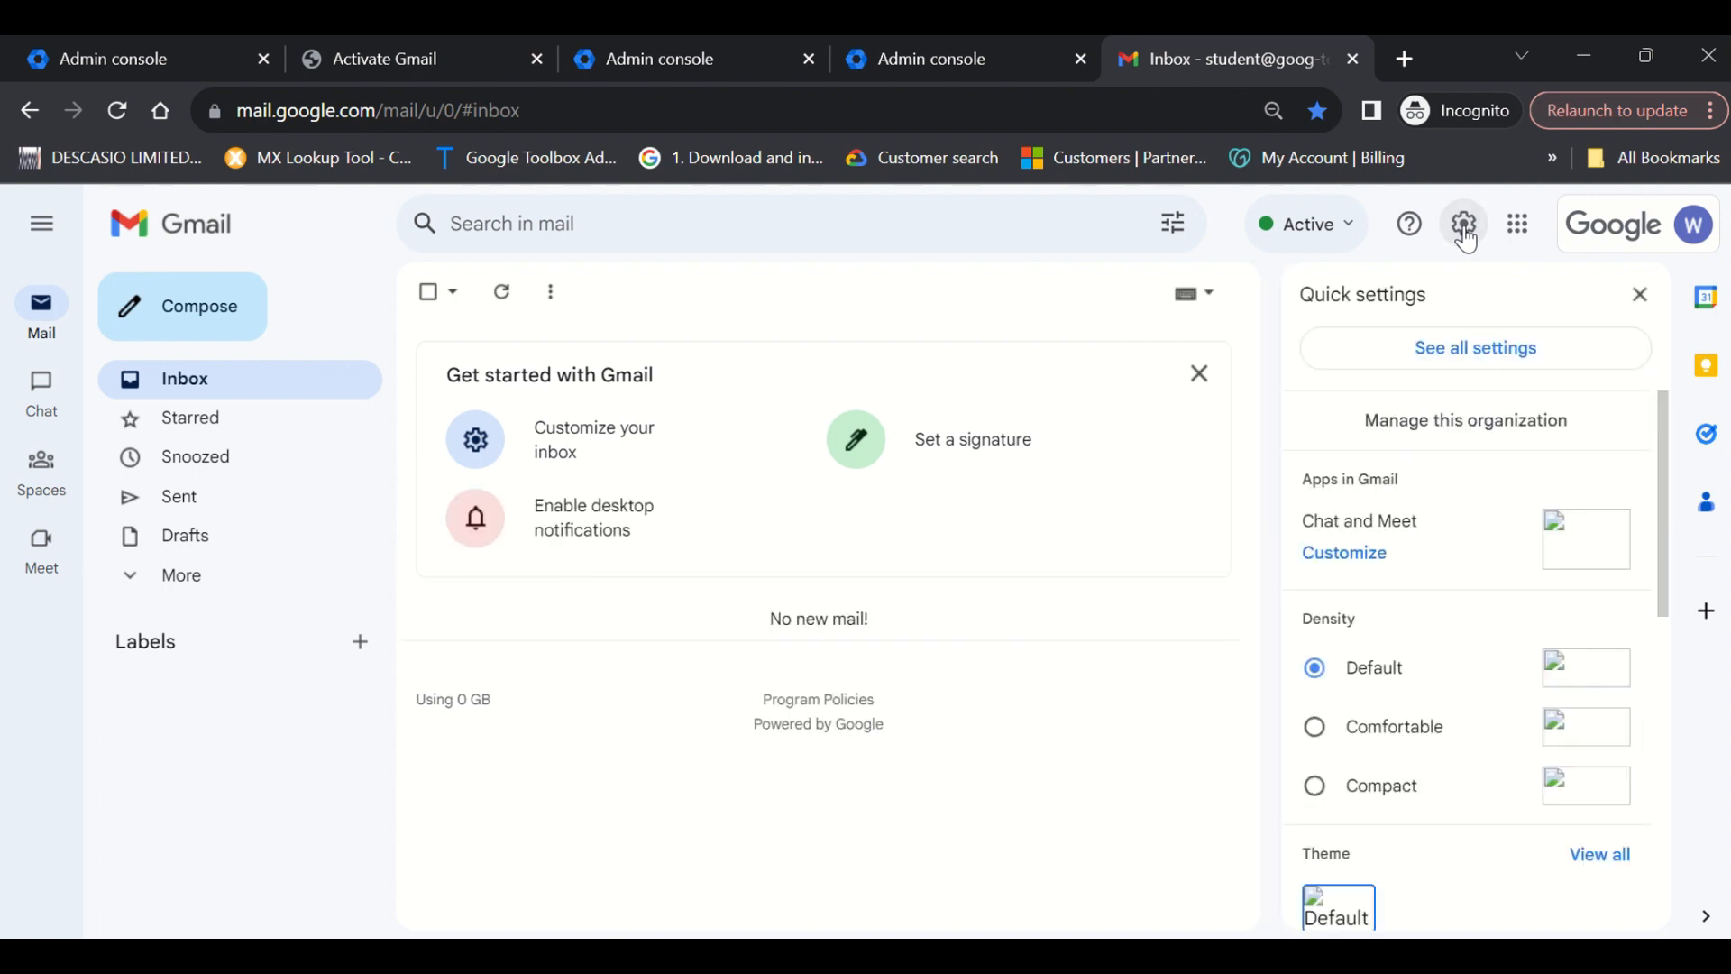
{"action": "left_click", "coordinate": [1433, 358]}
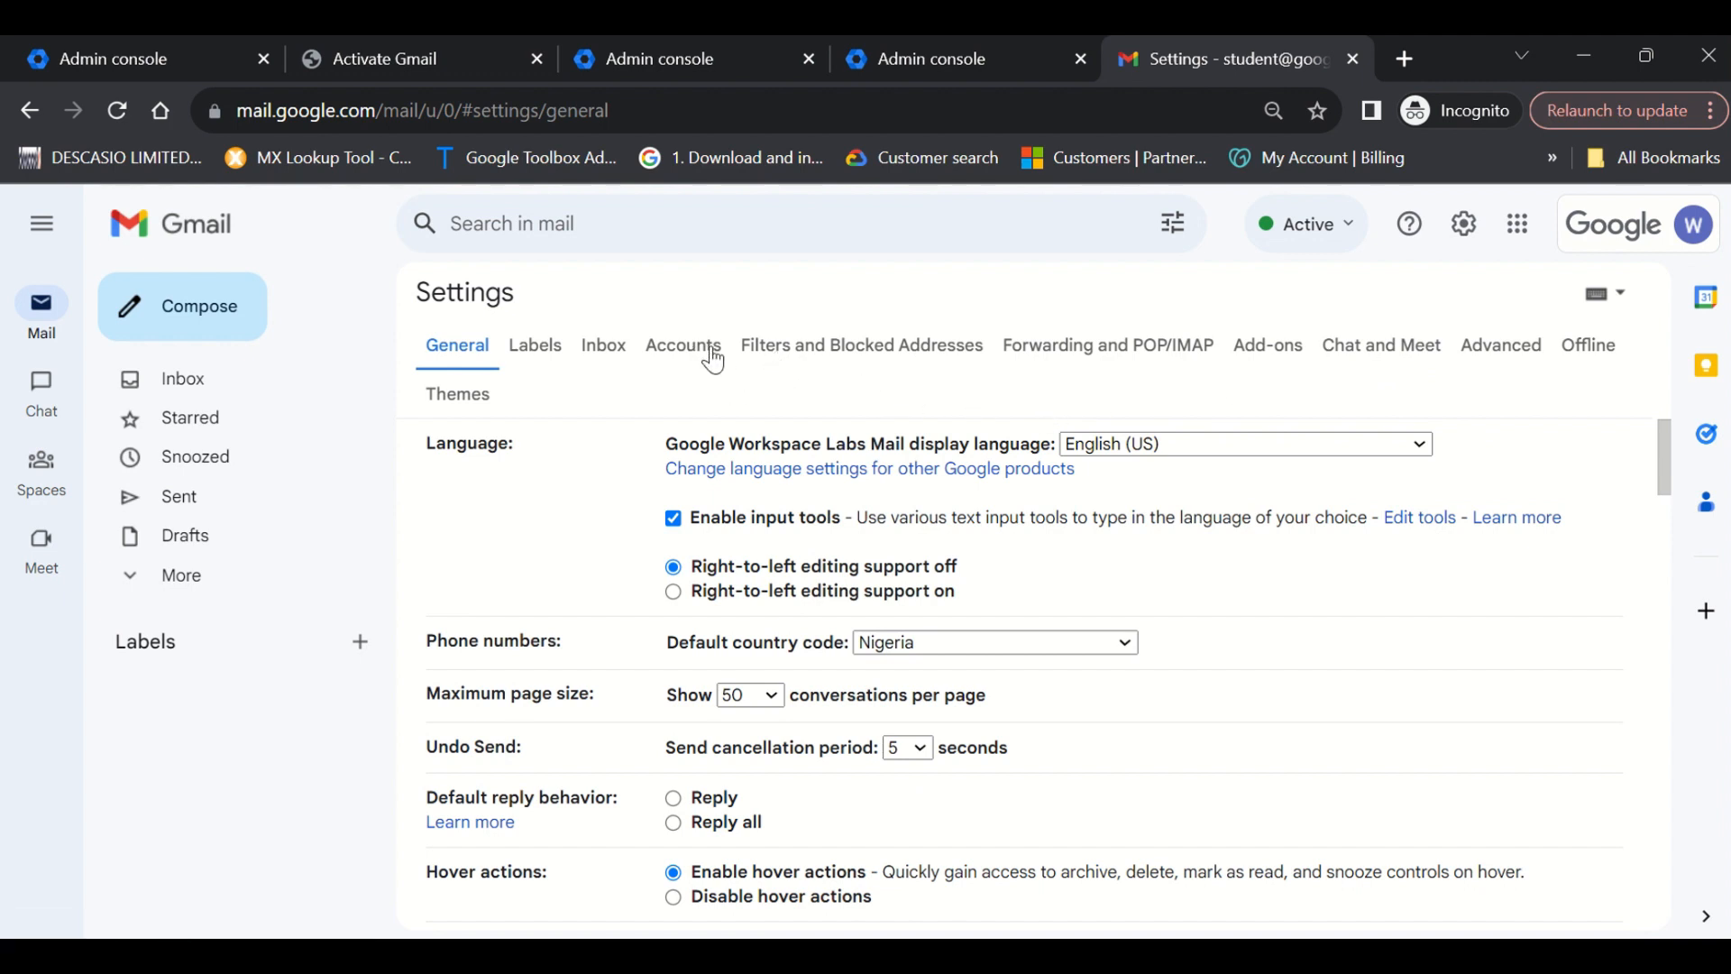
{"action": "left_click", "coordinate": [779, 359]}
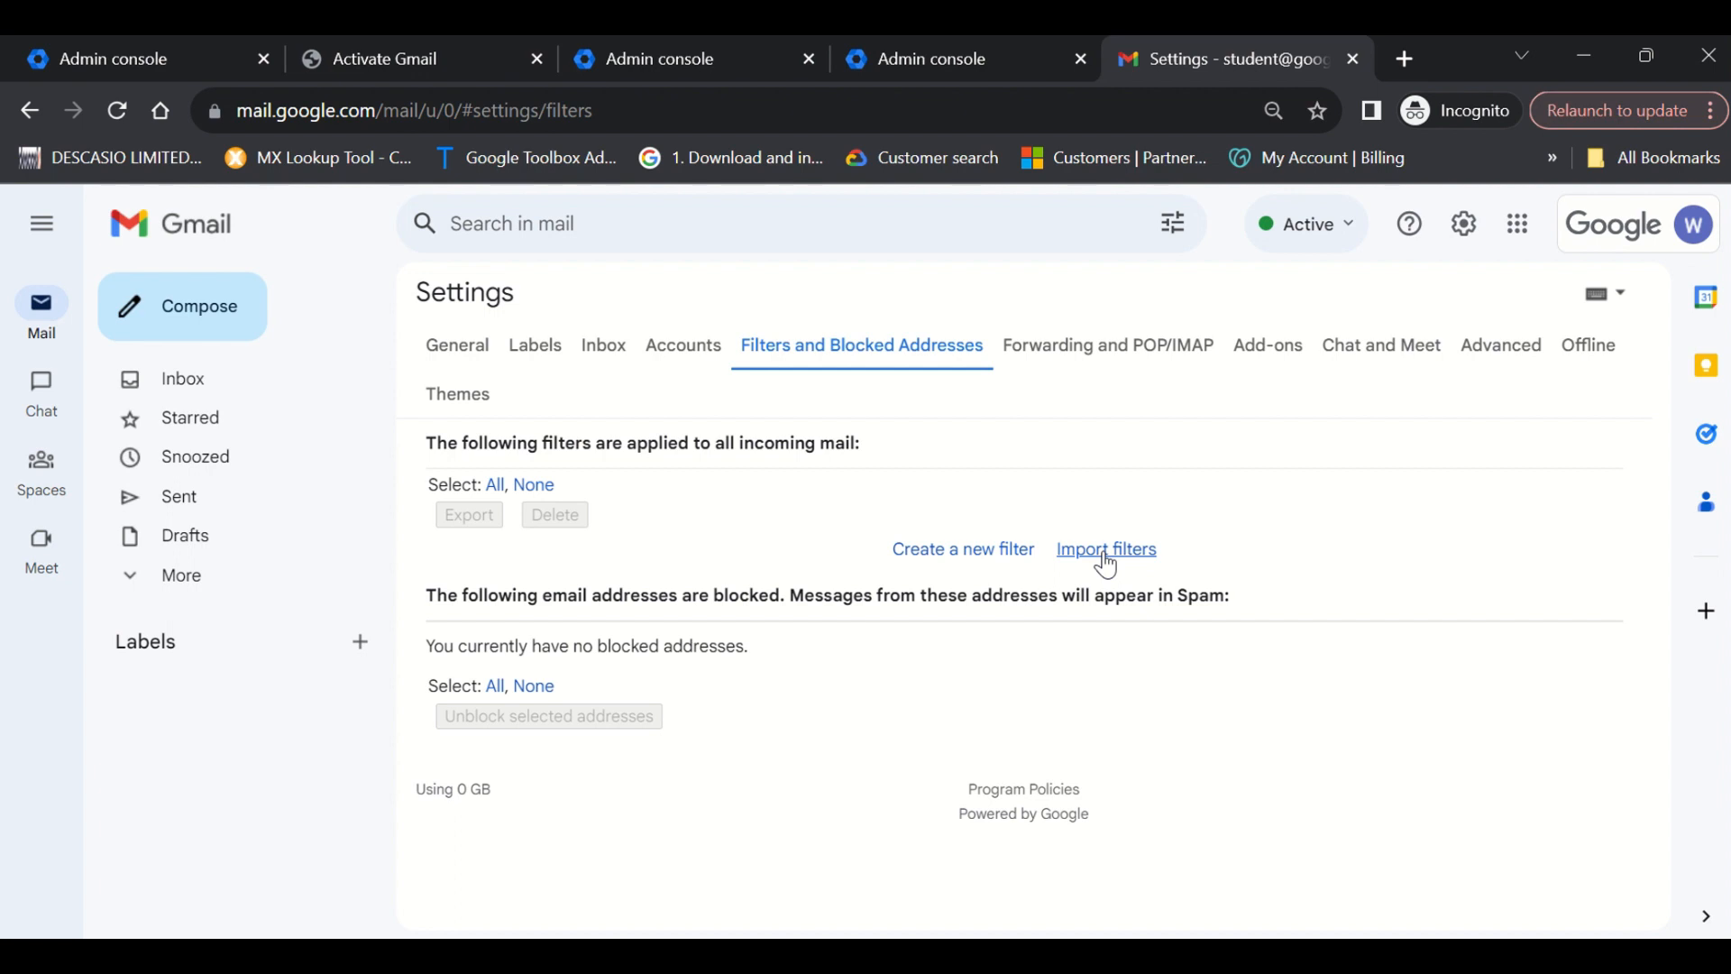
Open a blank new-filter criteria form via Create a new filter.
{"action": "left_click", "coordinate": [986, 558]}
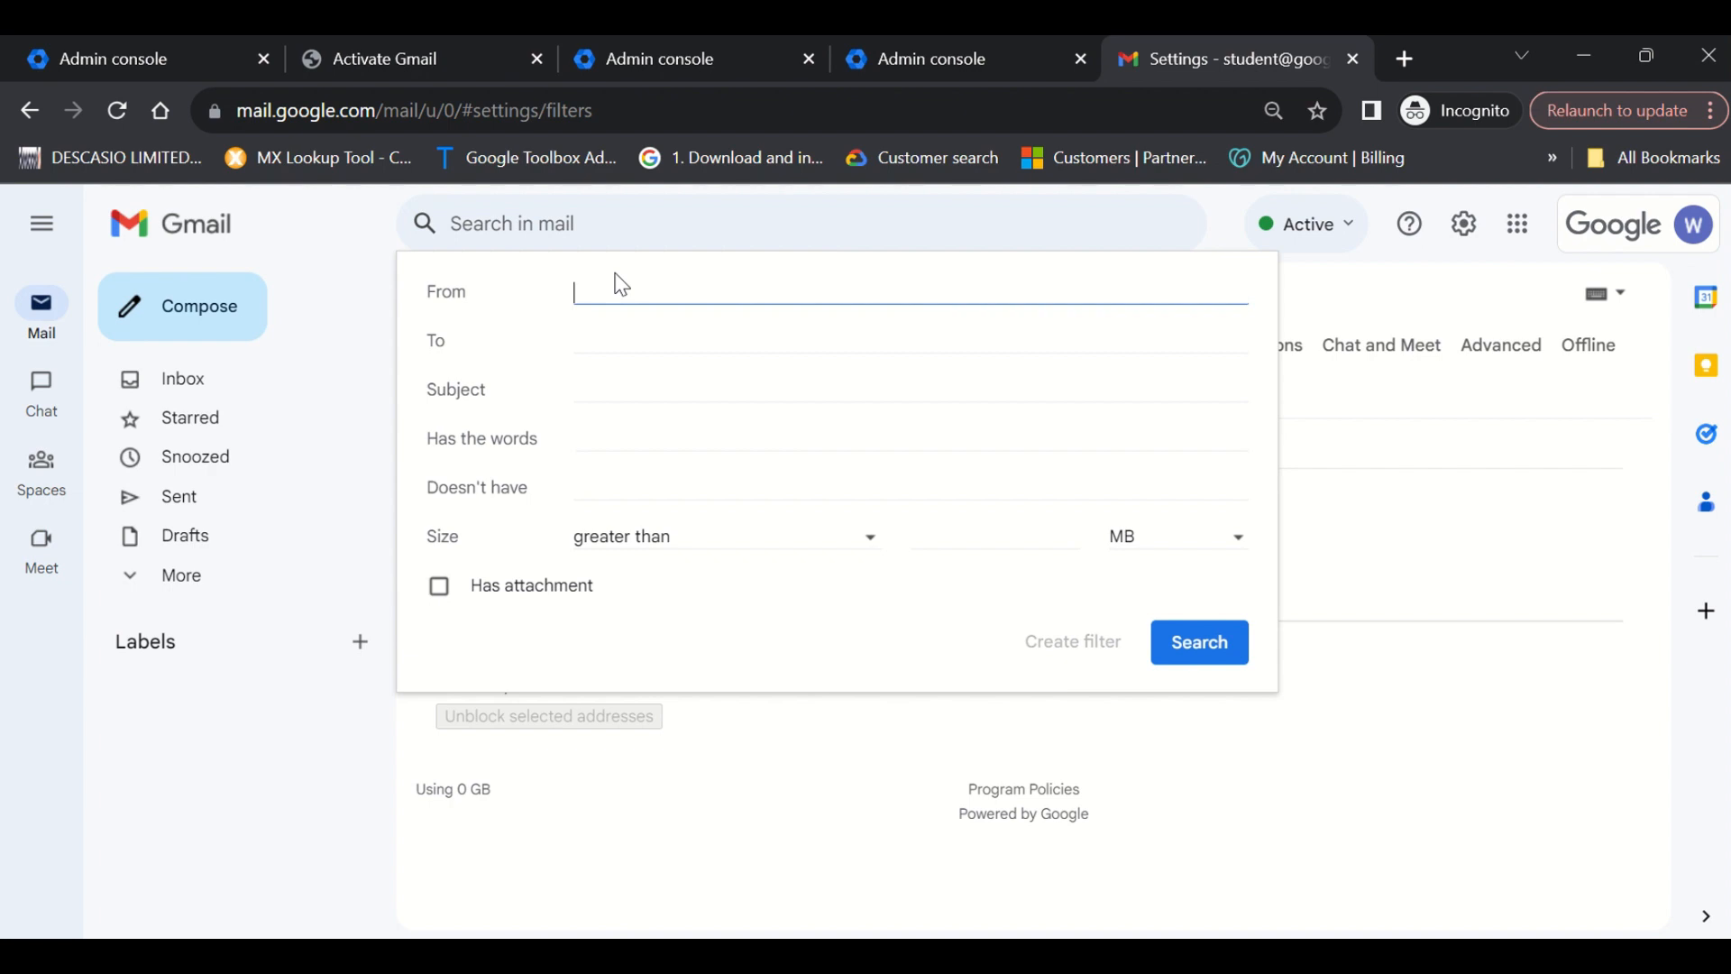
Enter the sender's Gmail address in the filter's From field, accepting the suggestion.
{"action": "left_click", "coordinate": [601, 338]}
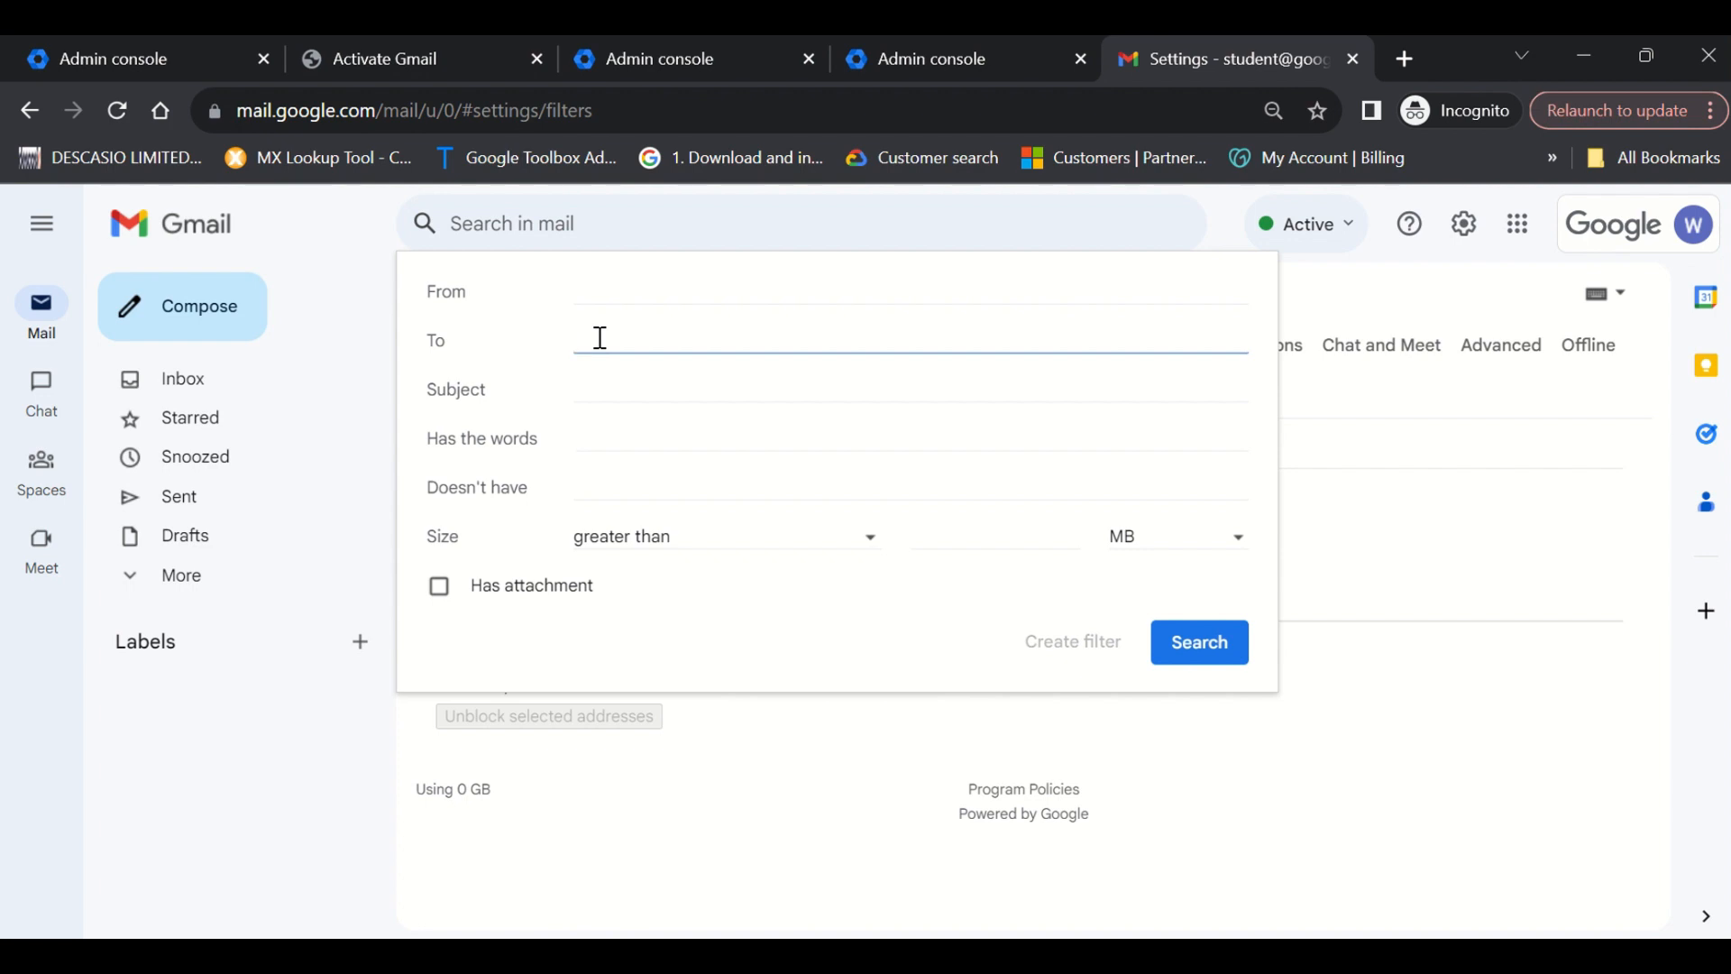
{"action": "left_click", "coordinate": [671, 287]}
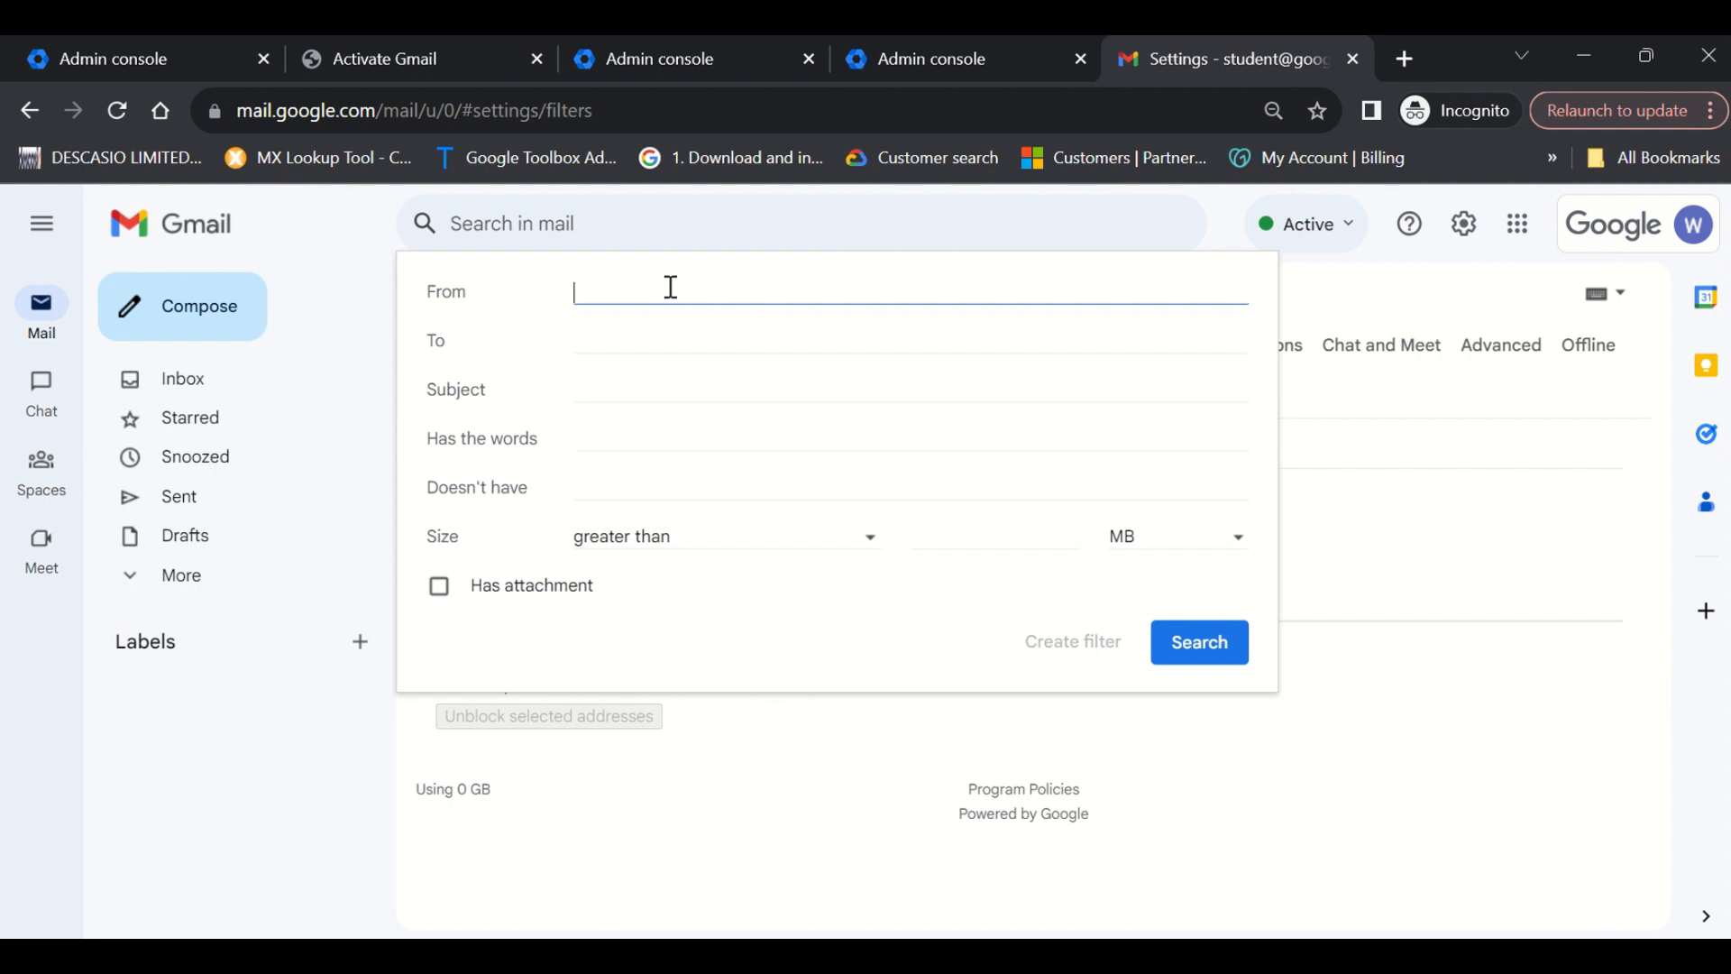
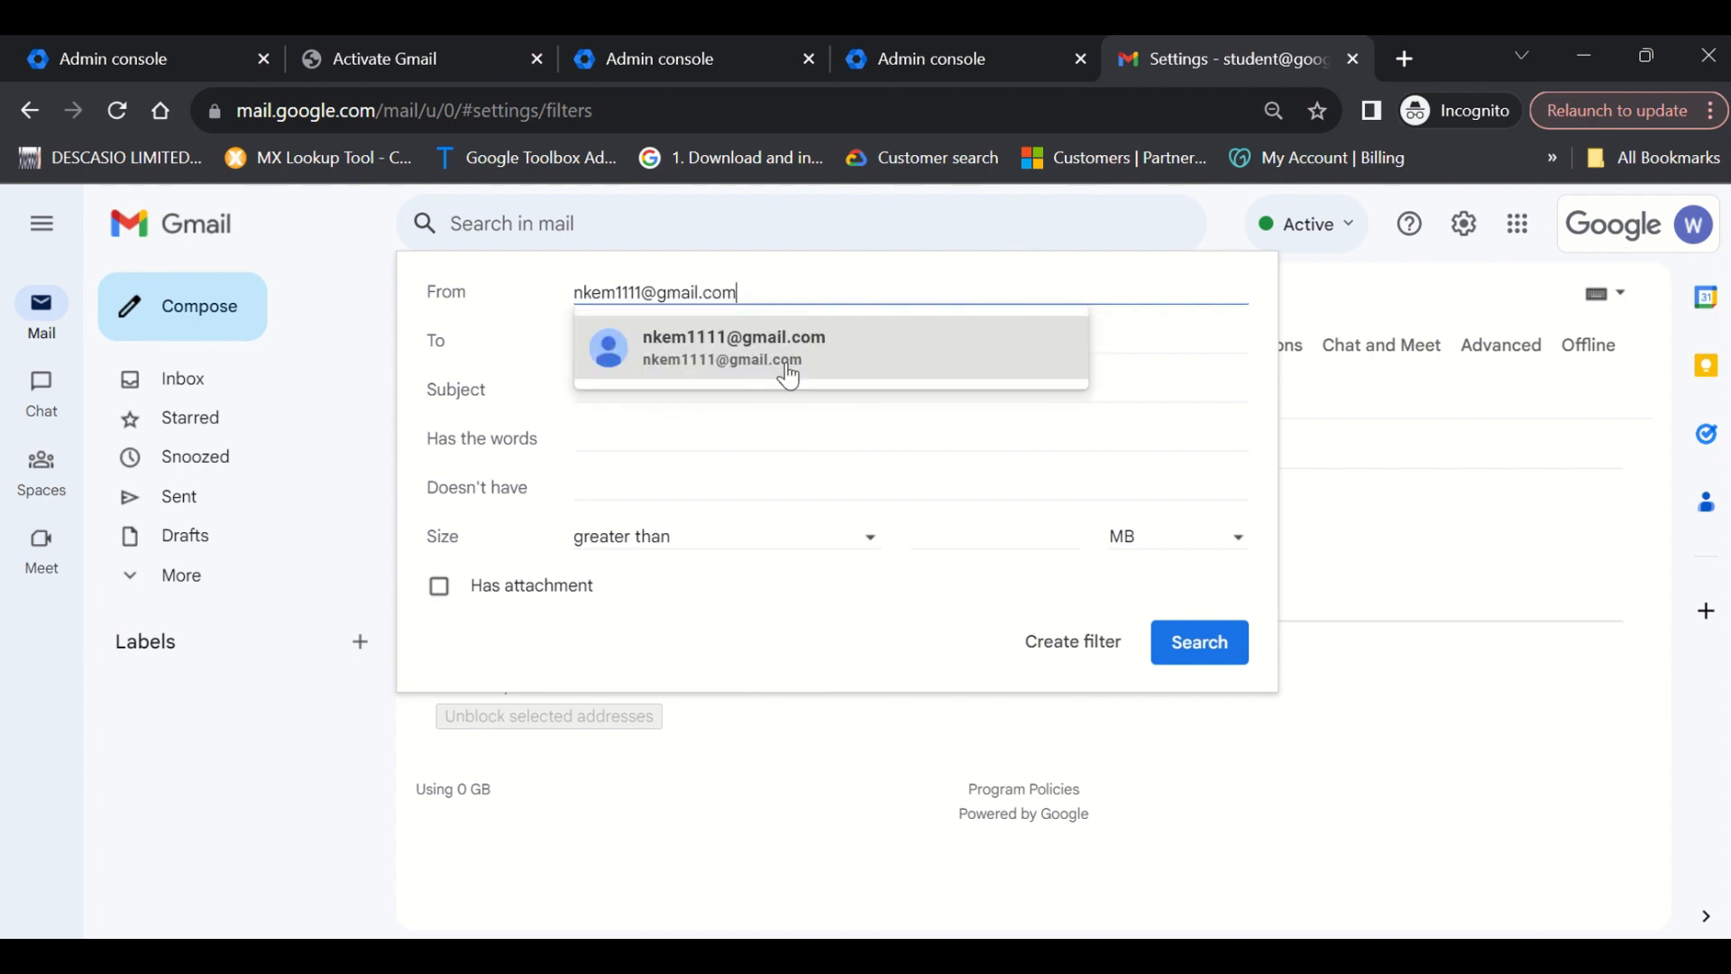
{"action": "left_click", "coordinate": [788, 372]}
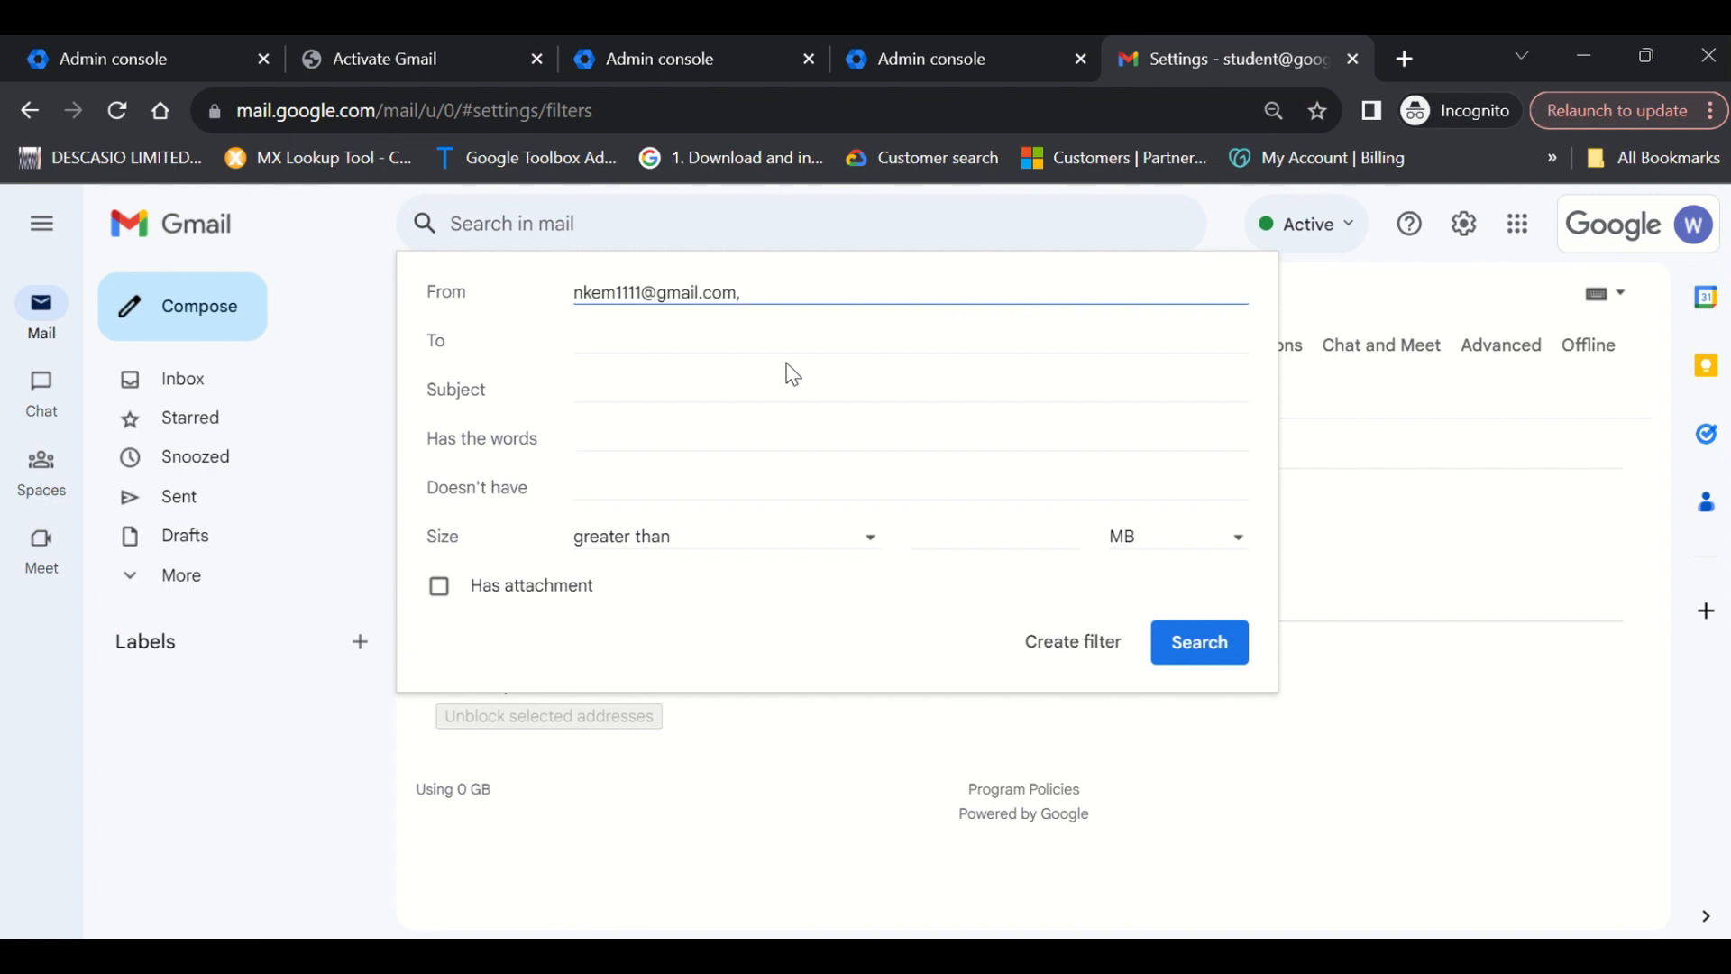
Put the recipient's Gmail address in the filter's To field, accepting the suggested address.
{"action": "left_click", "coordinate": [711, 347]}
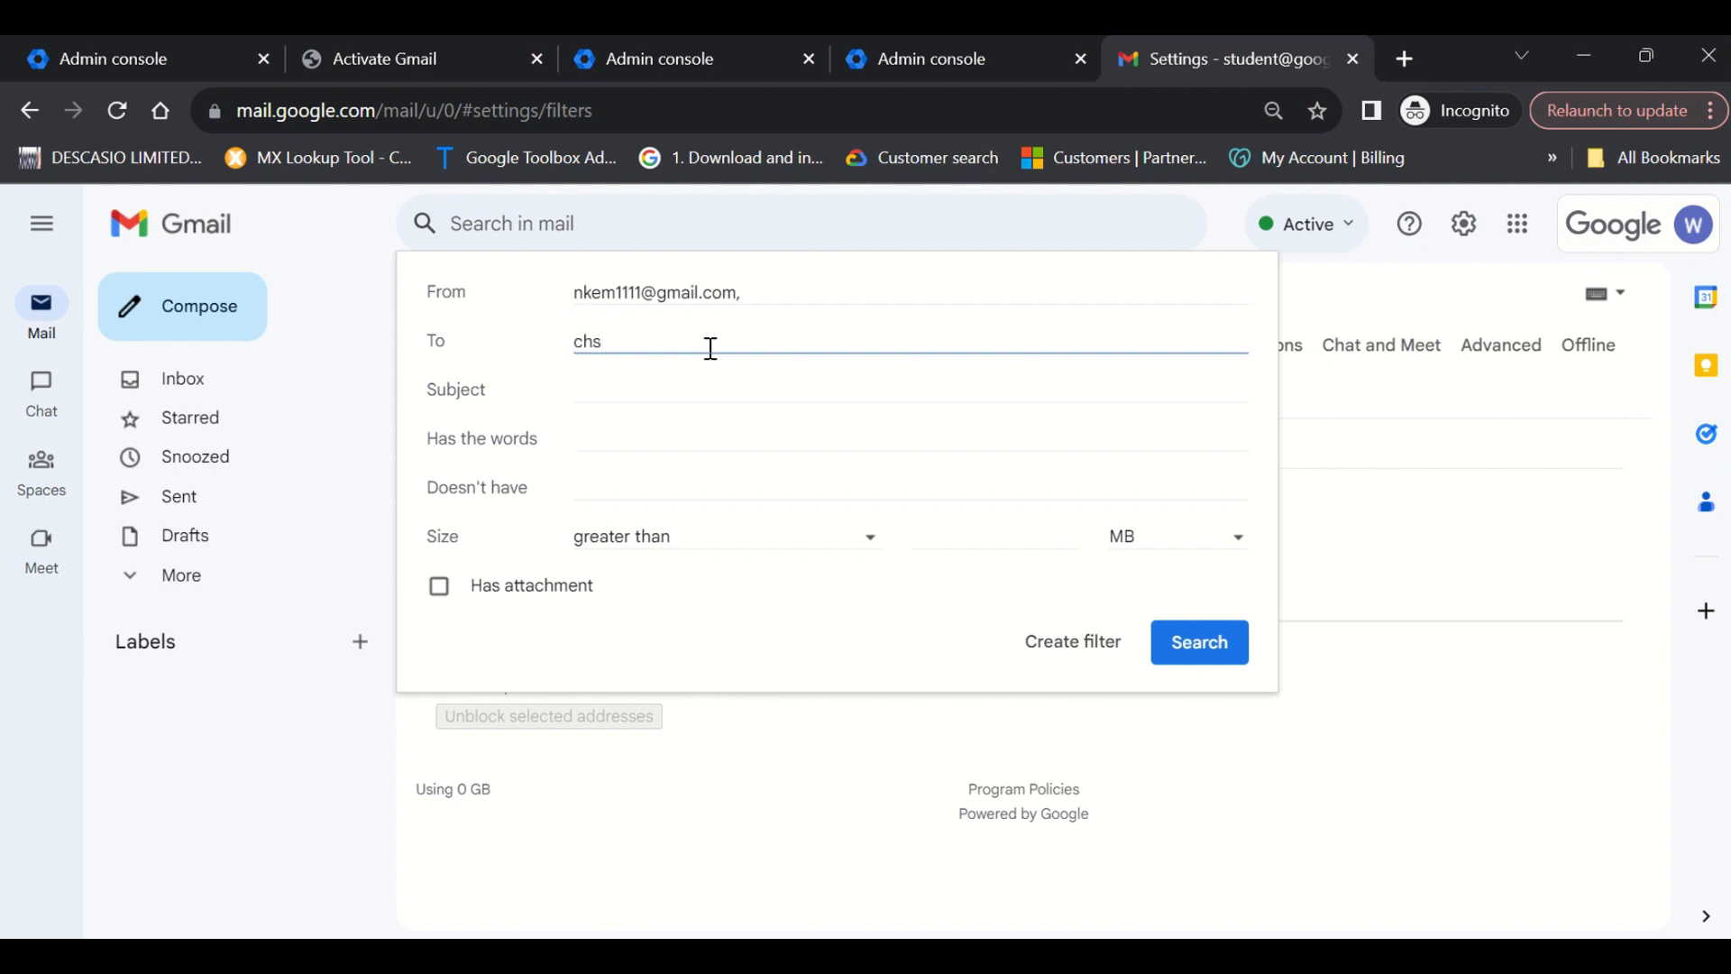
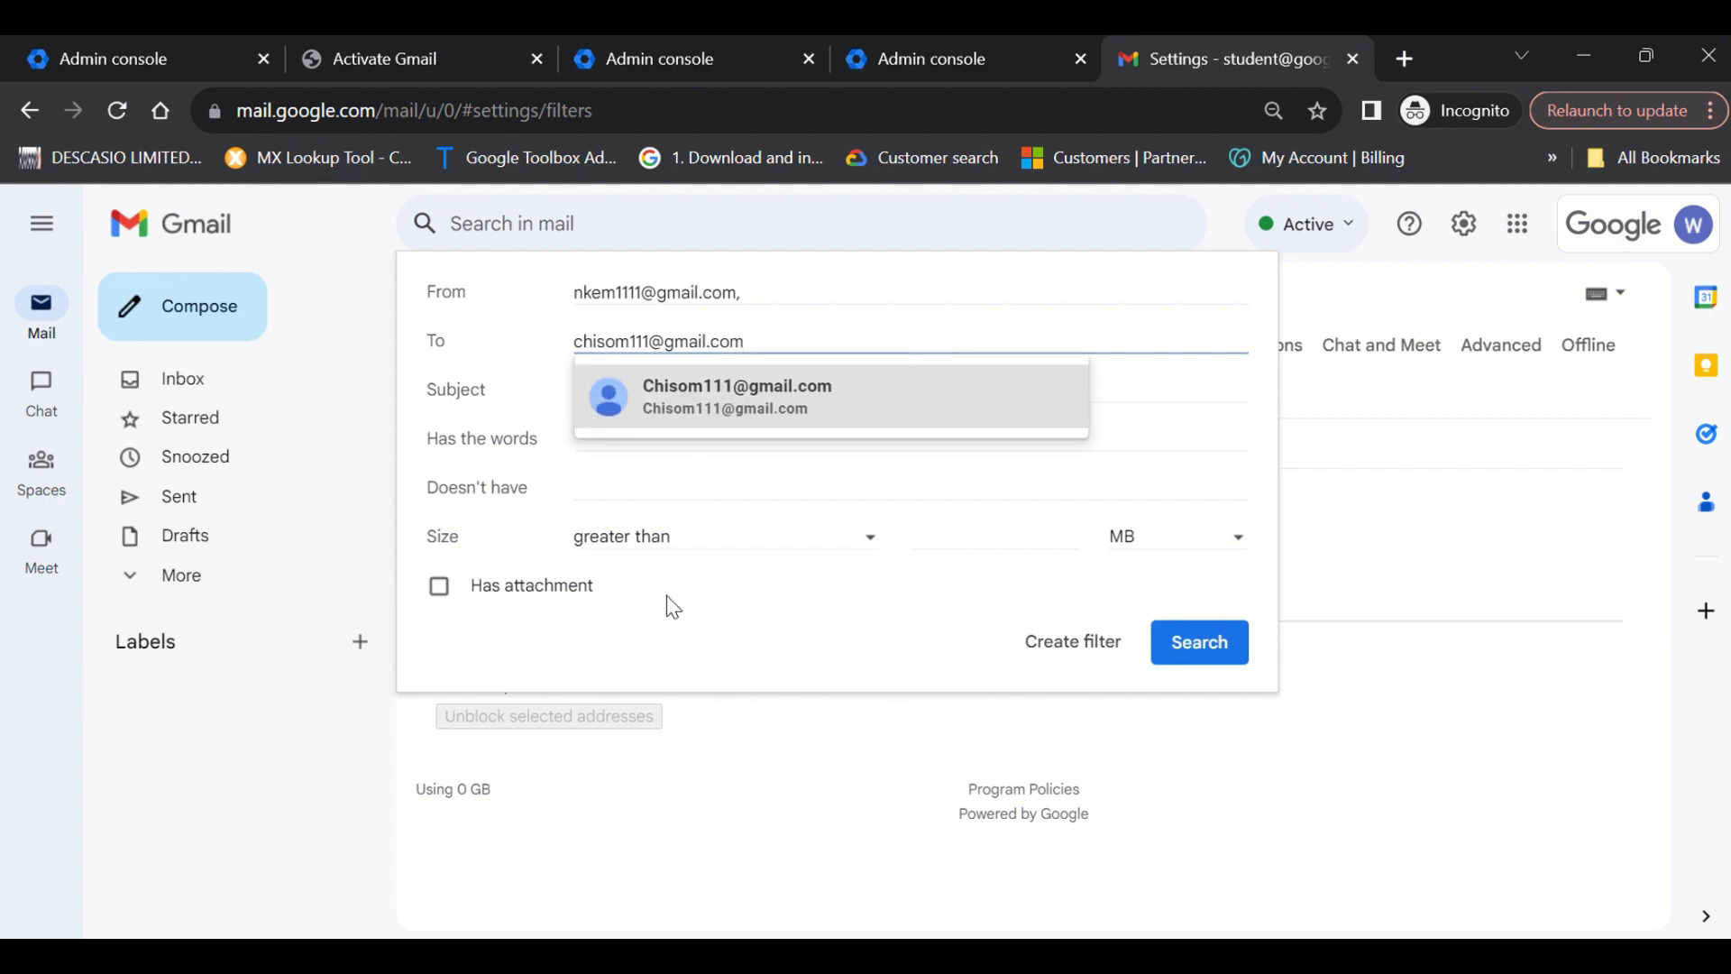
{"action": "left_click", "coordinate": [843, 419]}
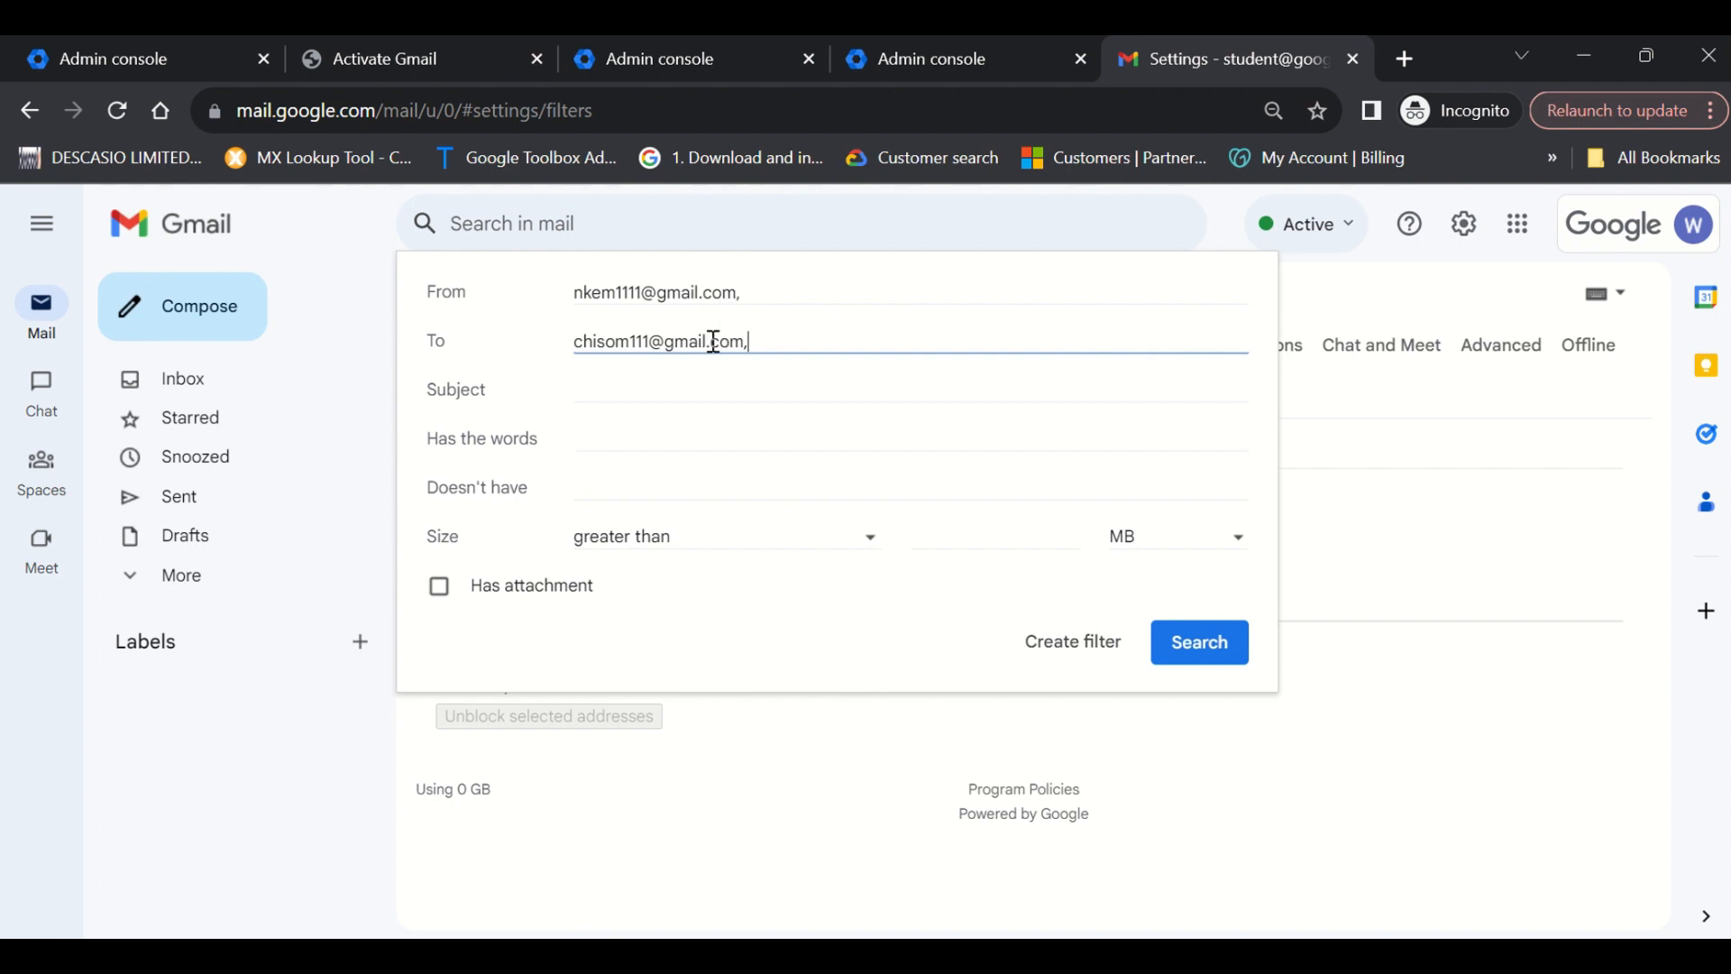
{"action": "key", "text": "ctrl+a"}
{"action": "key", "text": "ctrl+c"}
{"action": "key", "text": "BackSpace"}
{"action": "key", "text": "ctrl+v"}
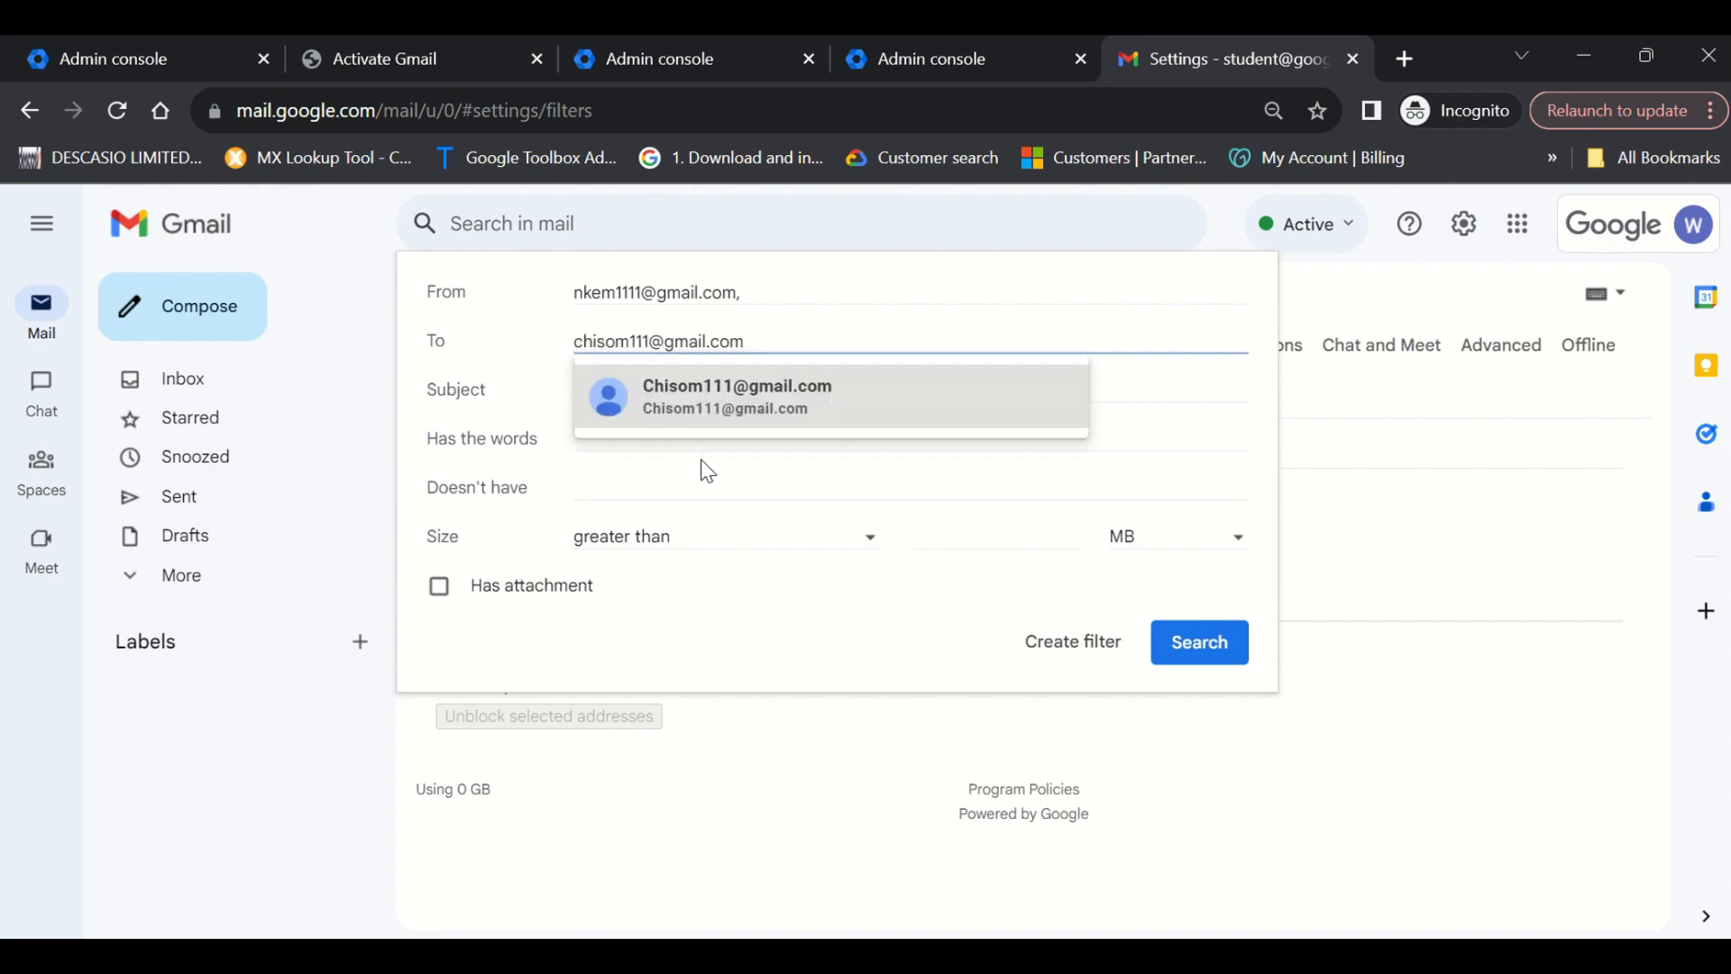
{"action": "left_click", "coordinate": [790, 405]}
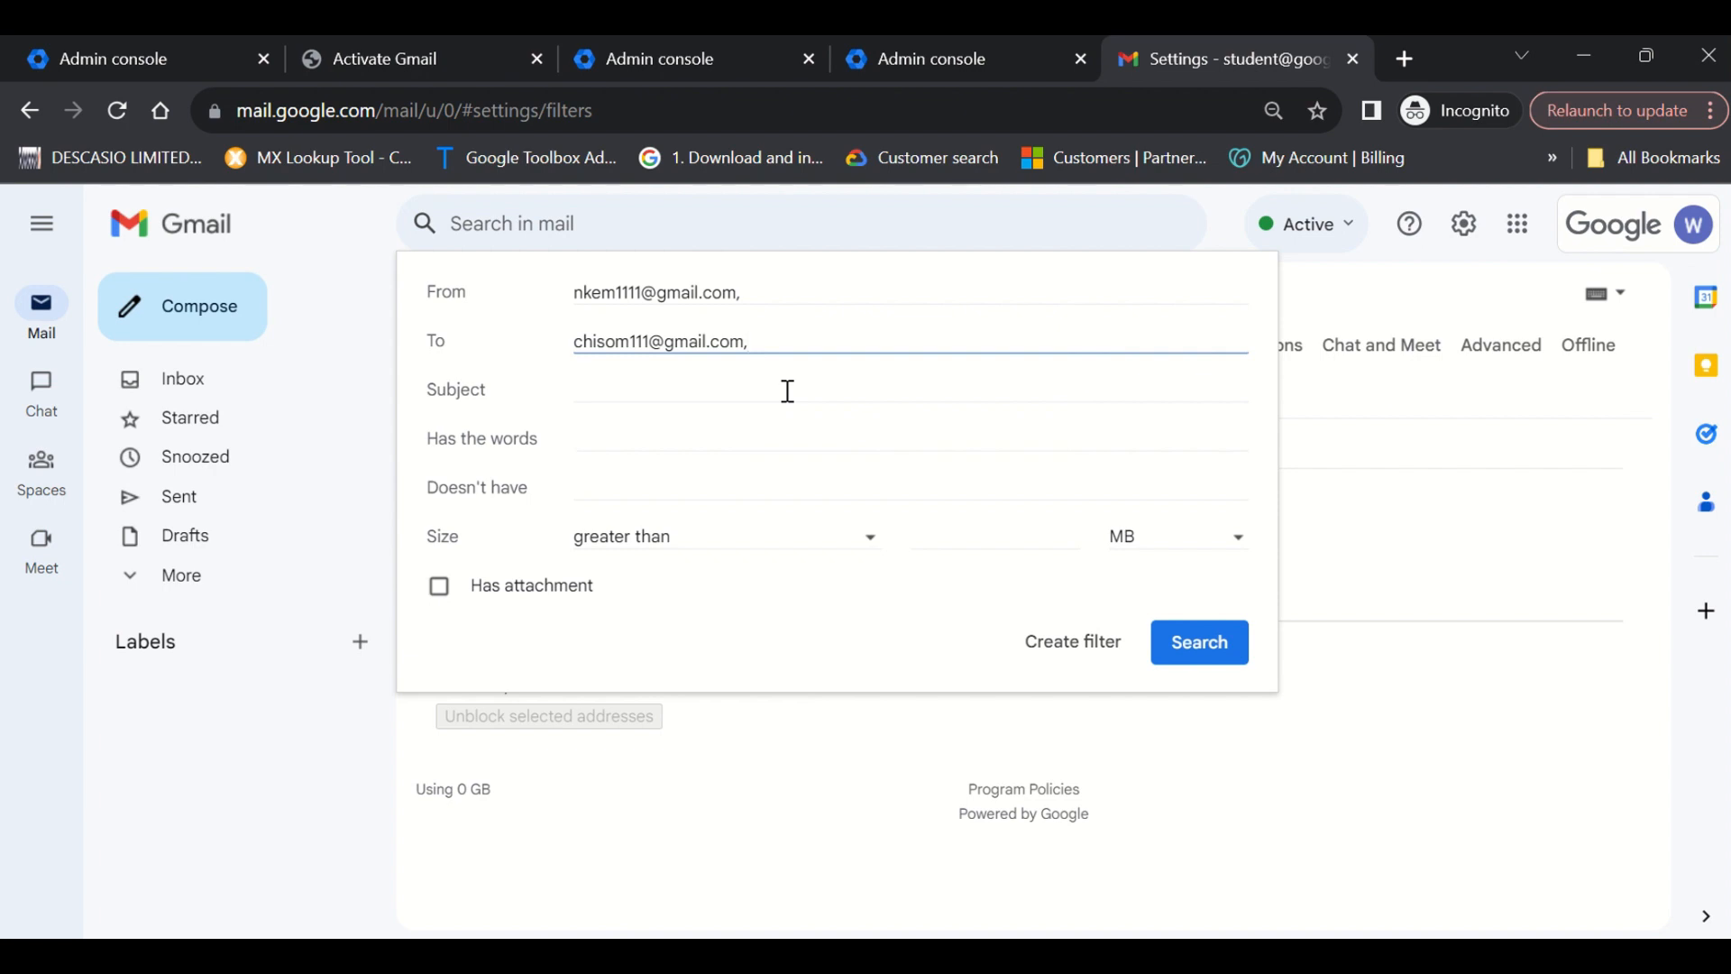
Leave Subject, words and Size (greater than, MB) blank and tick Has attachment.
{"action": "left_click", "coordinate": [721, 400]}
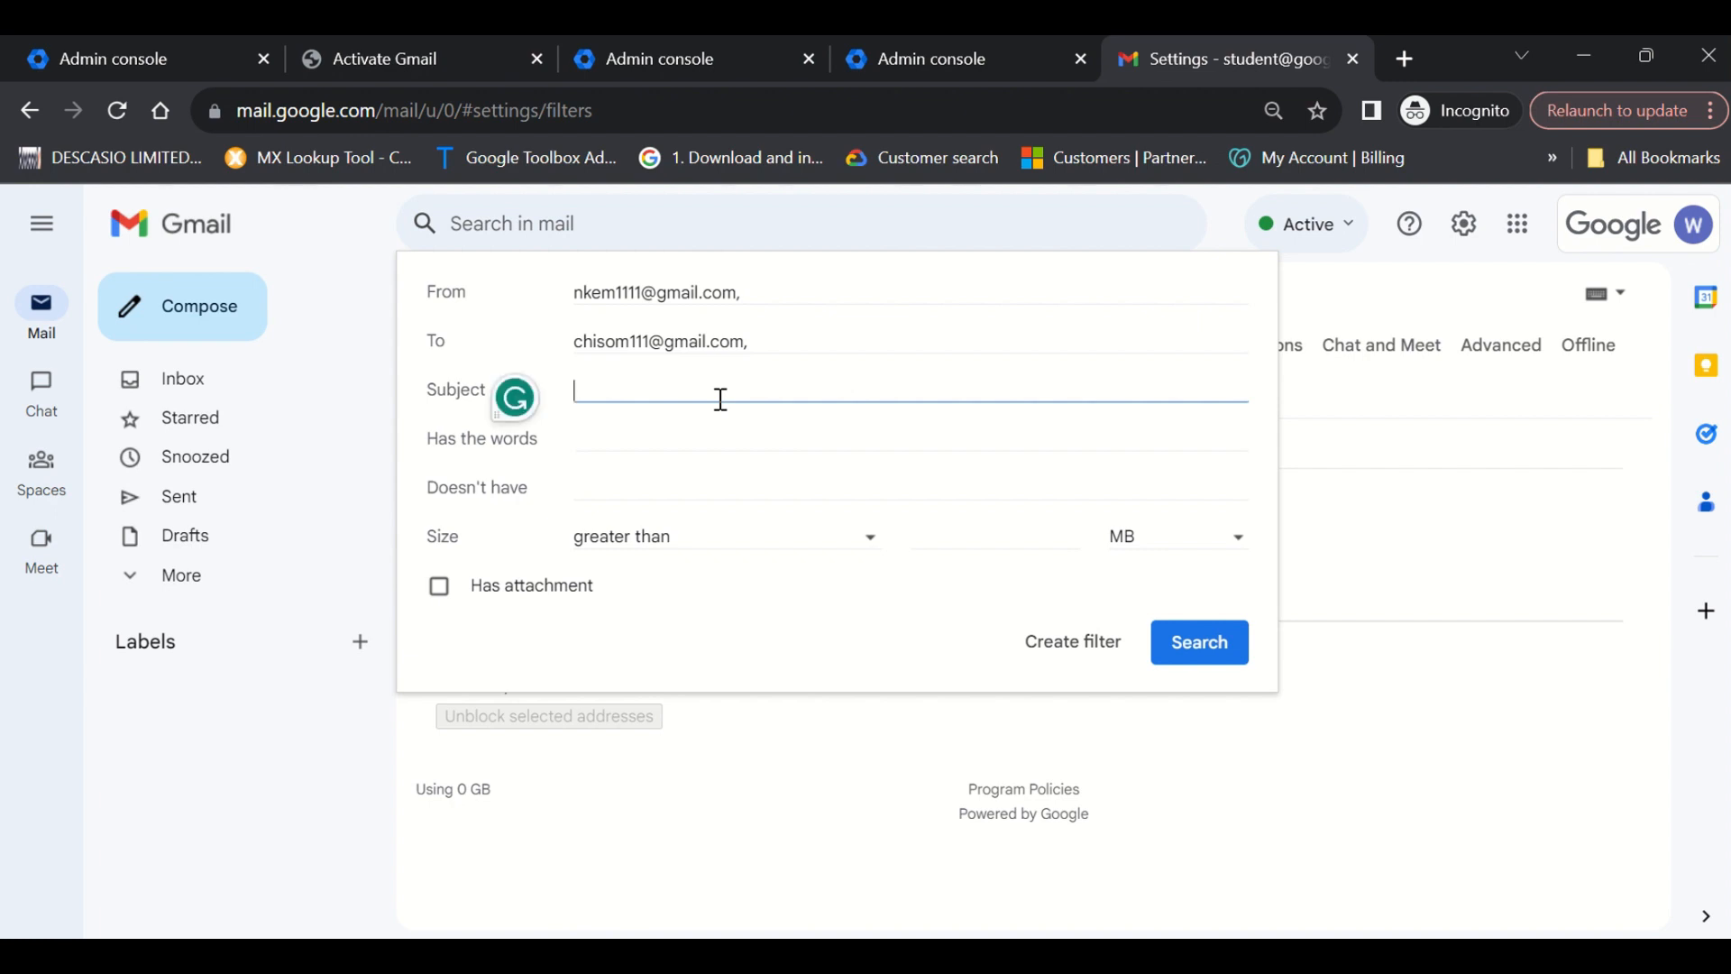
{"action": "left_click", "coordinate": [526, 539]}
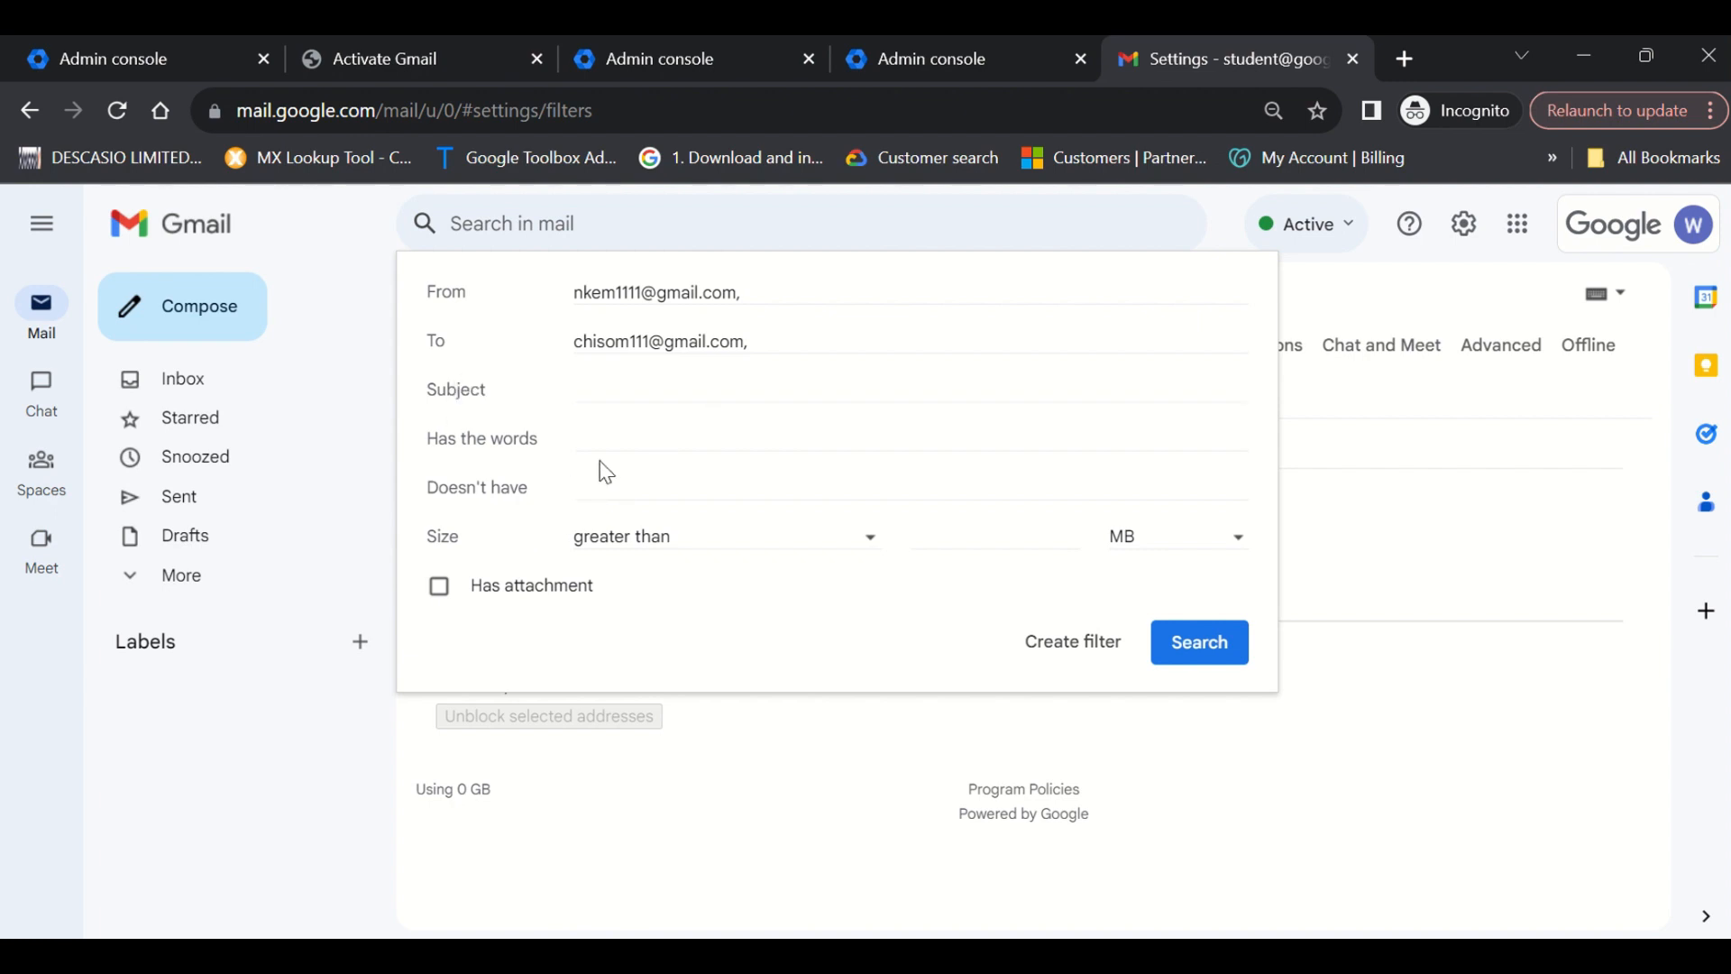
{"action": "left_click", "coordinate": [635, 438]}
{"action": "left_click", "coordinate": [601, 486]}
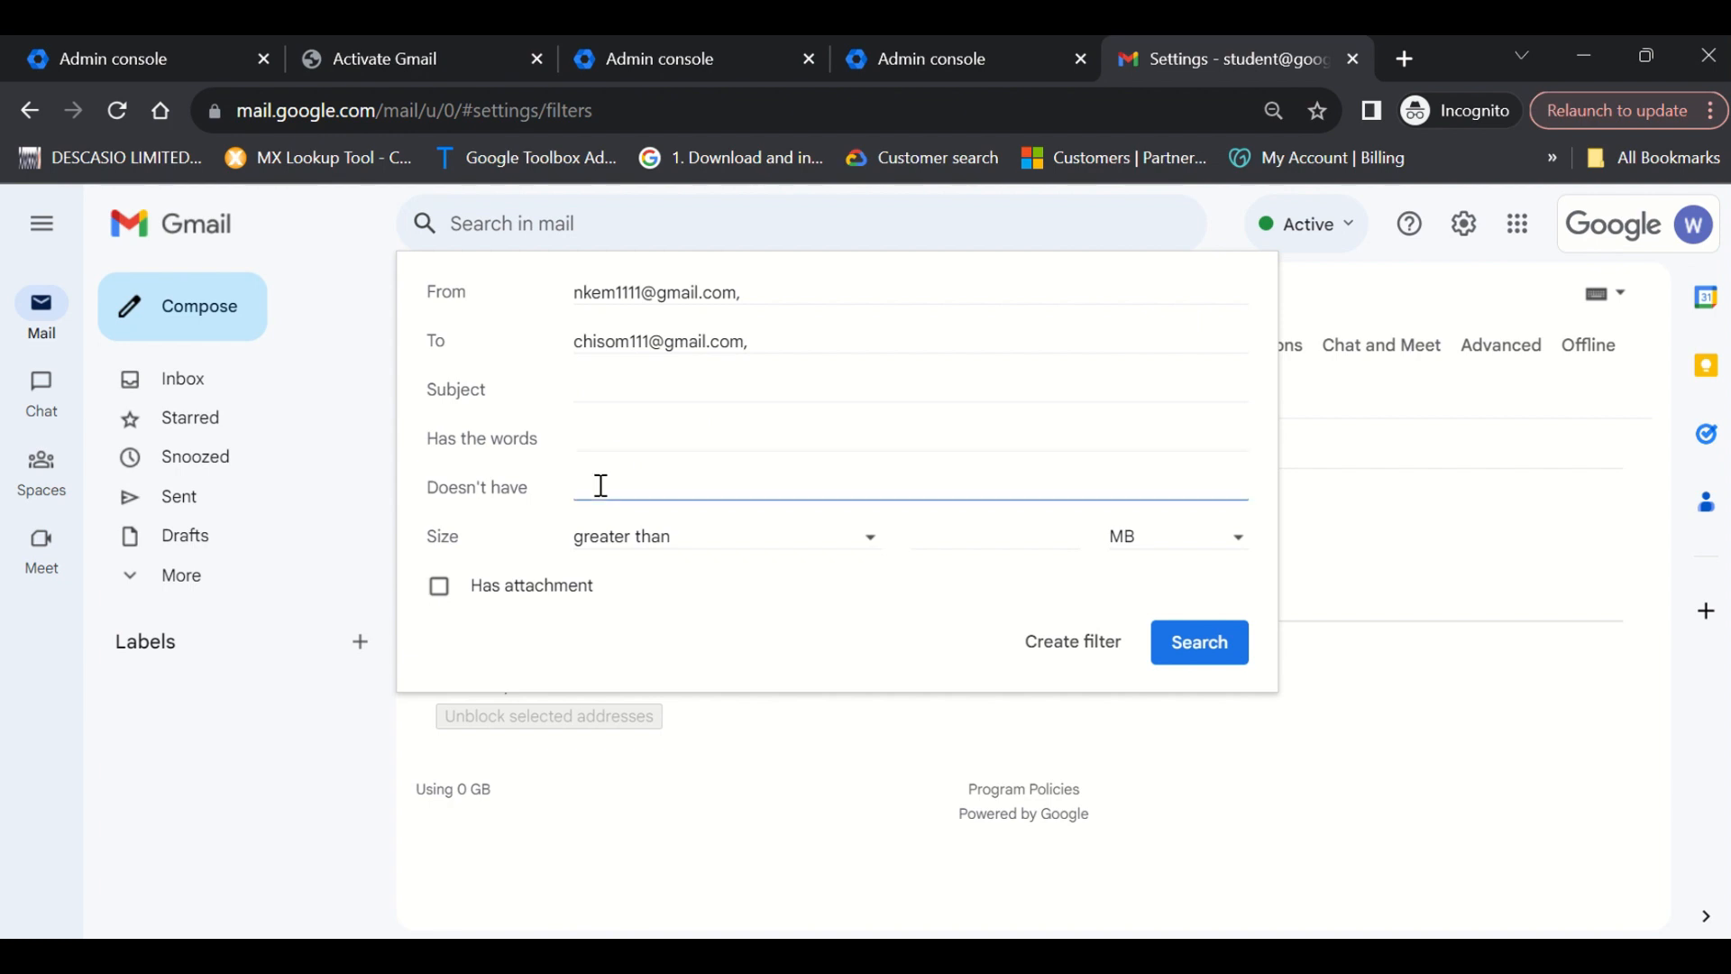
{"action": "left_click", "coordinate": [648, 541]}
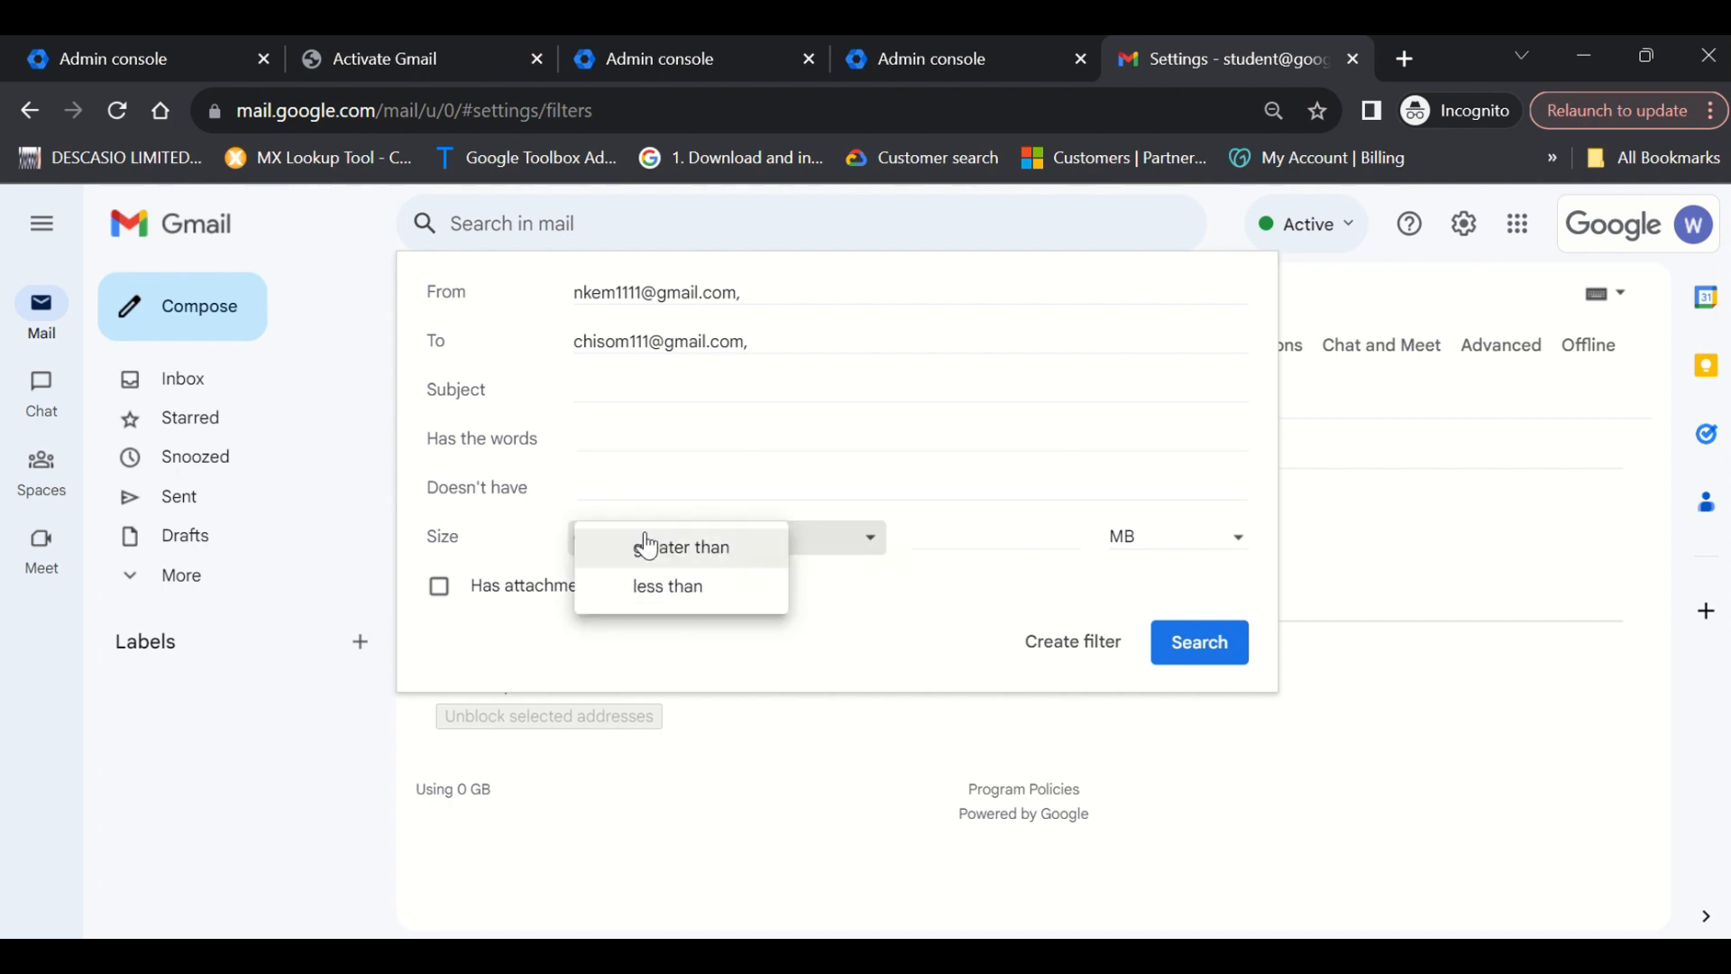
{"action": "left_click", "coordinate": [1094, 550]}
{"action": "left_click", "coordinate": [1136, 548]}
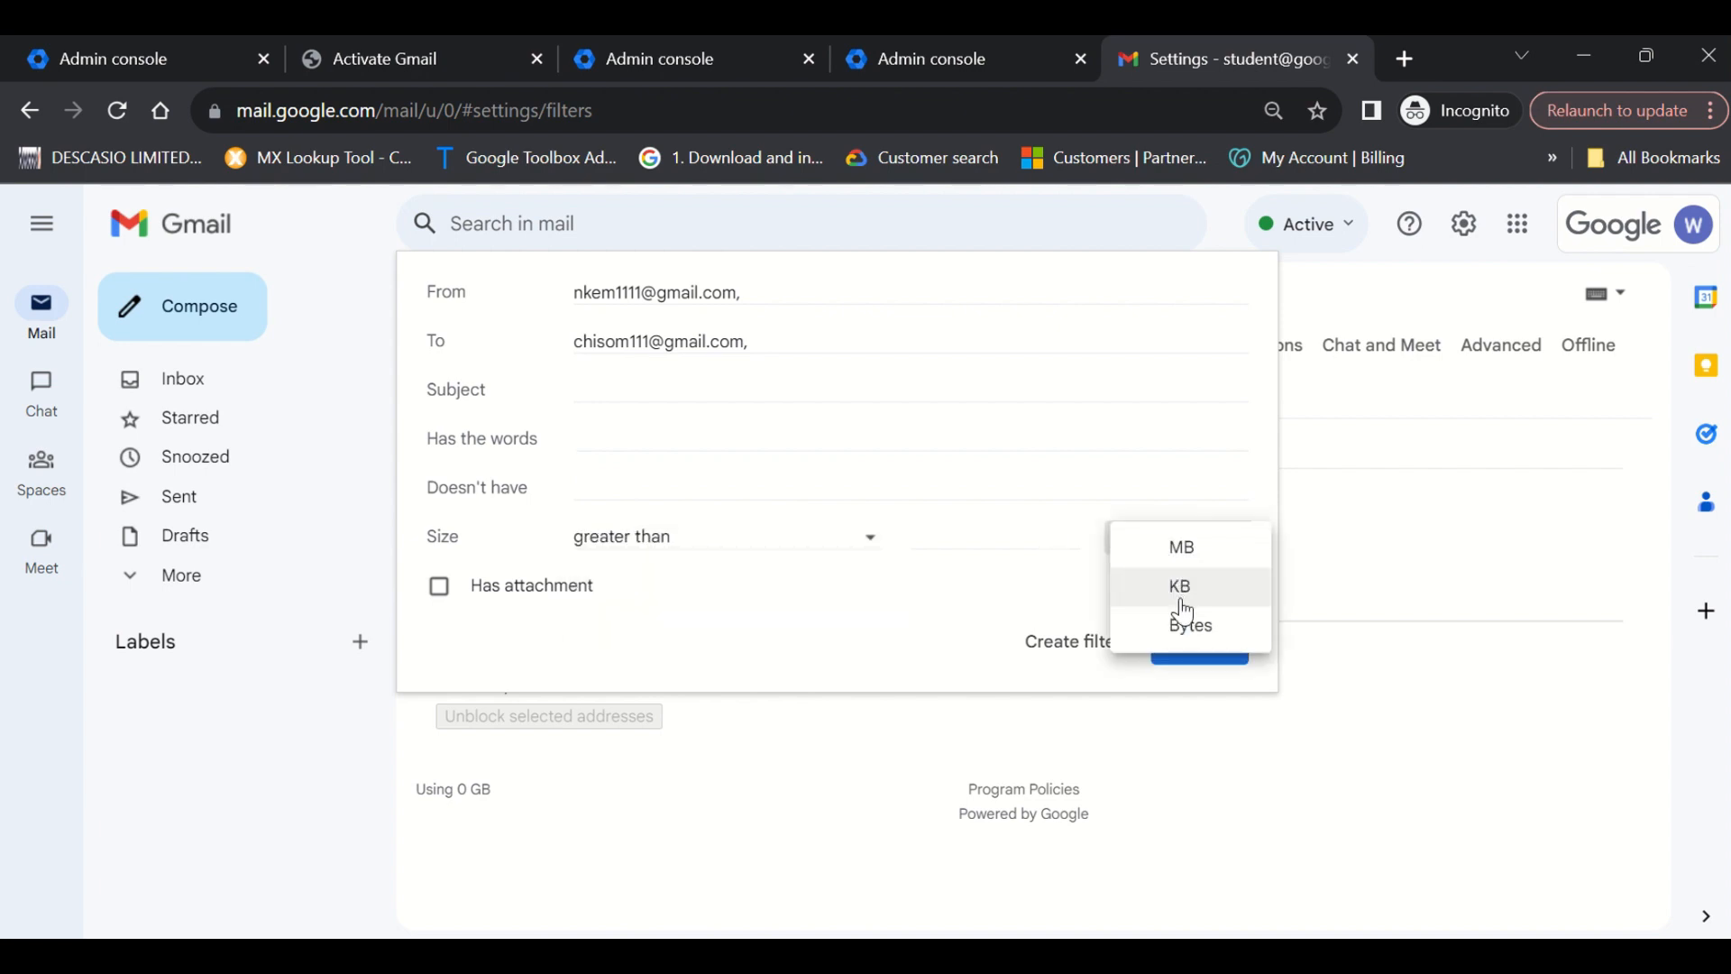
{"action": "left_click", "coordinate": [819, 608]}
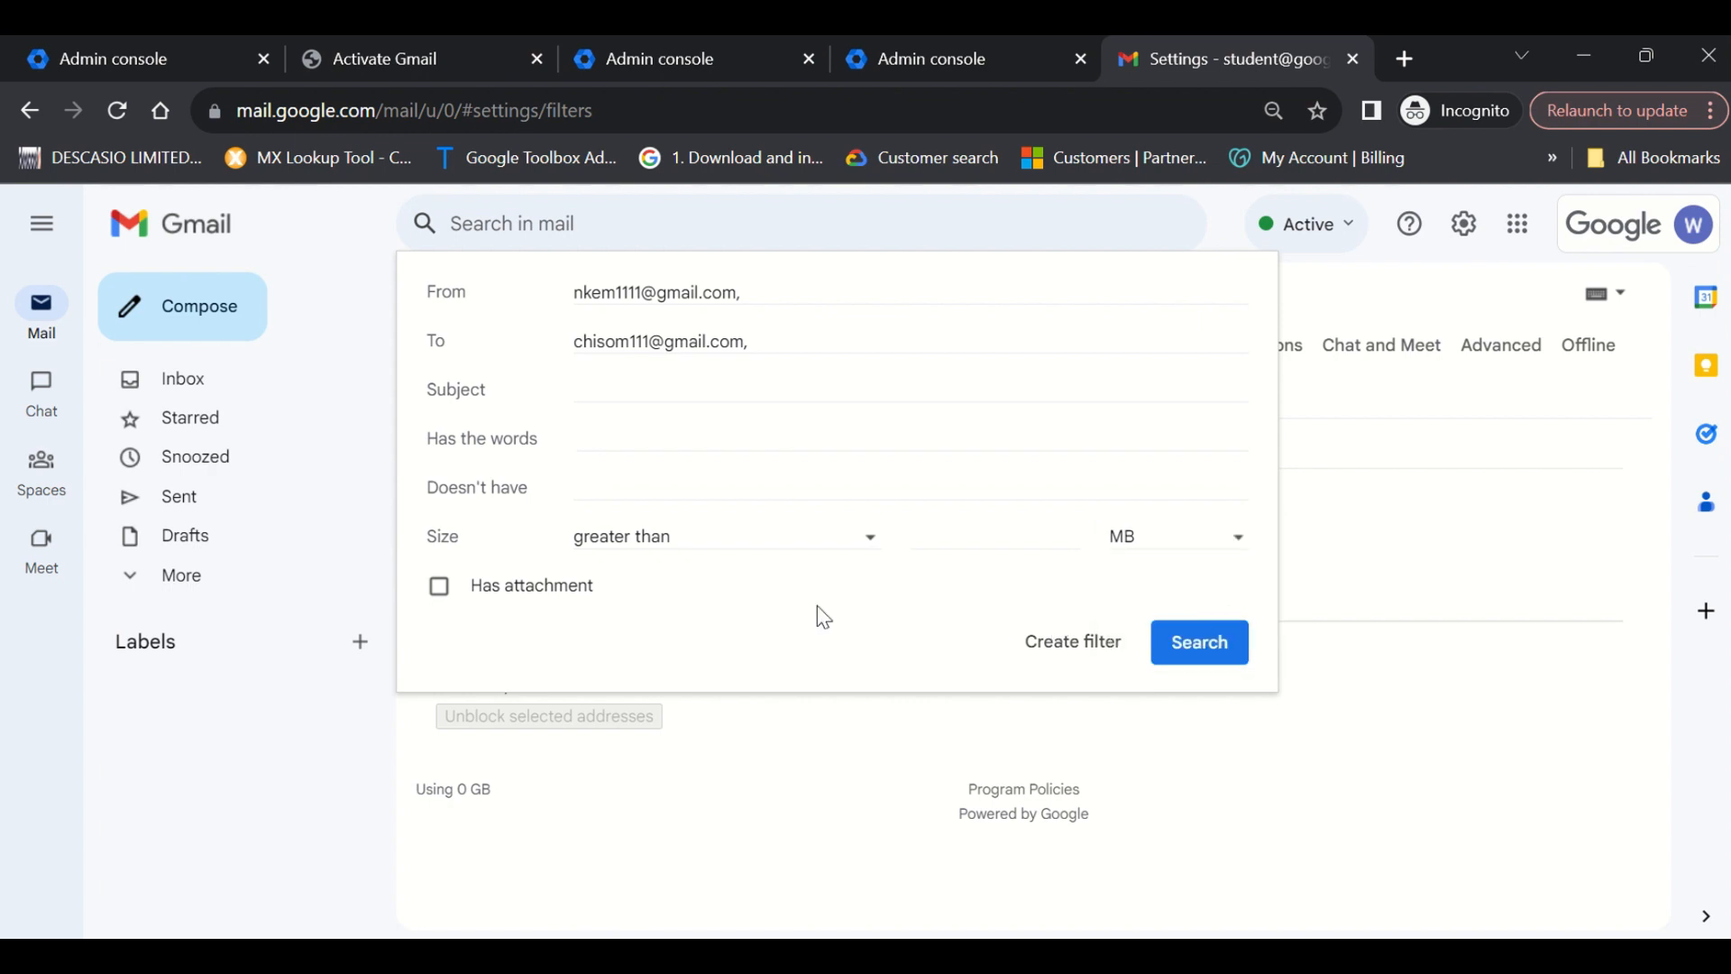
{"action": "left_click", "coordinate": [429, 593]}
{"action": "left_click", "coordinate": [785, 340]}
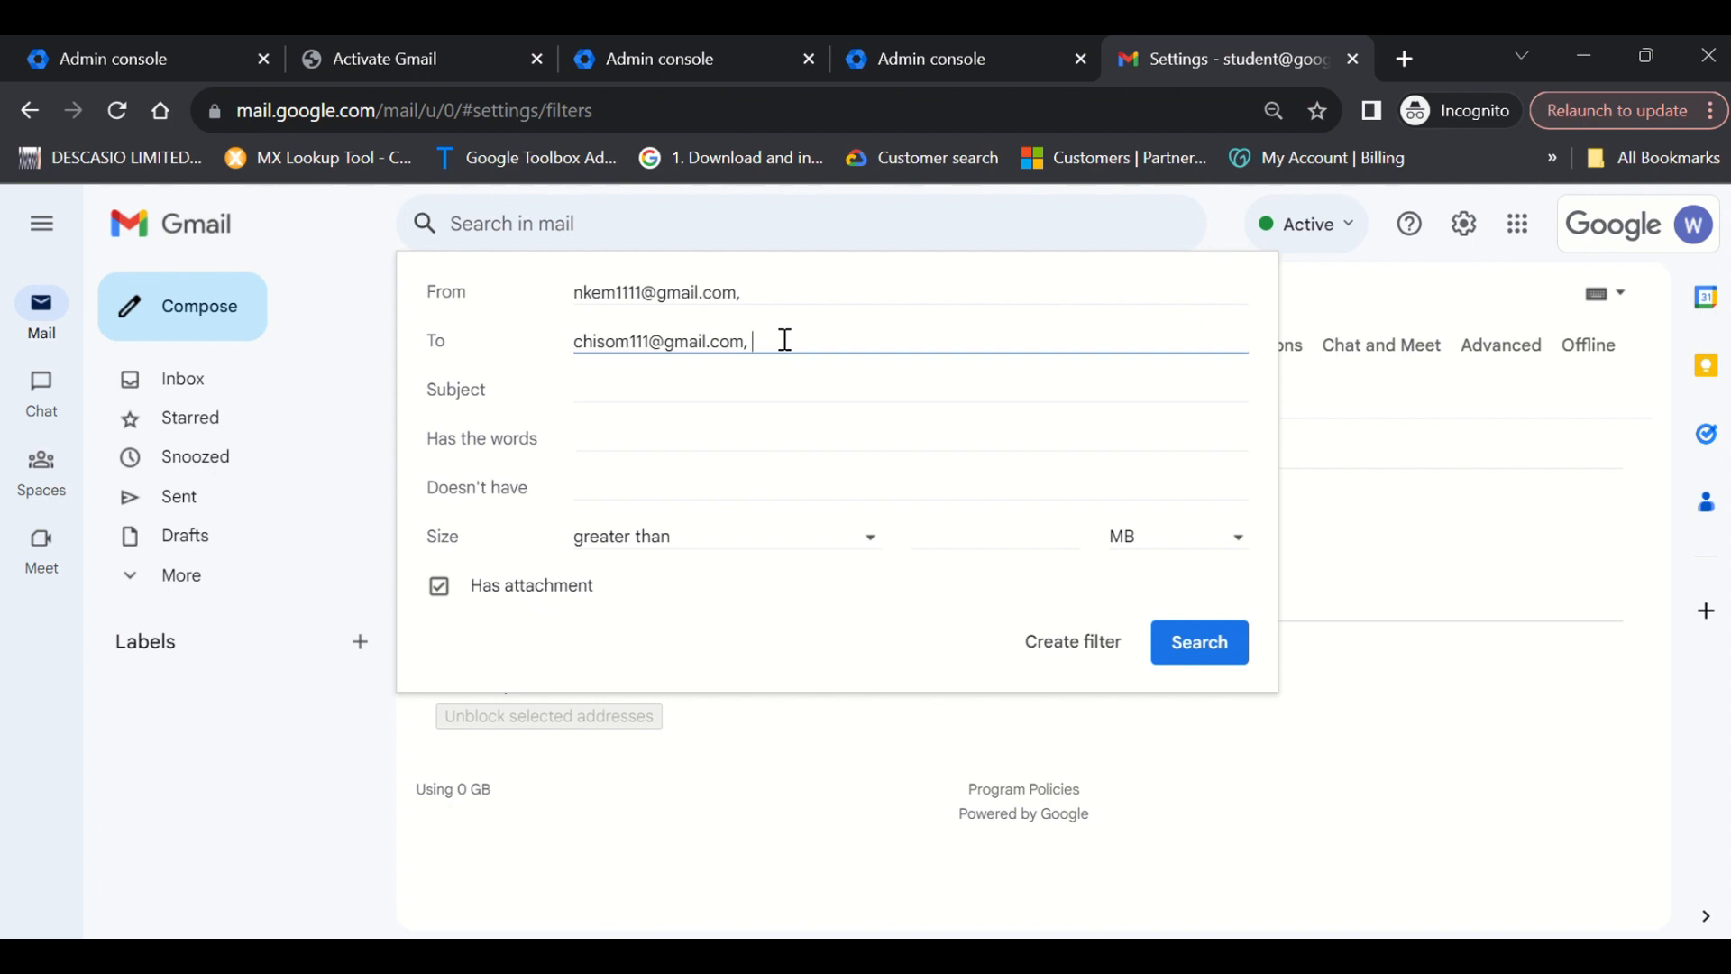
Remove the extra second address from From, keeping one sender, and continue to the filter's actions.
{"action": "left_click", "coordinate": [763, 290]}
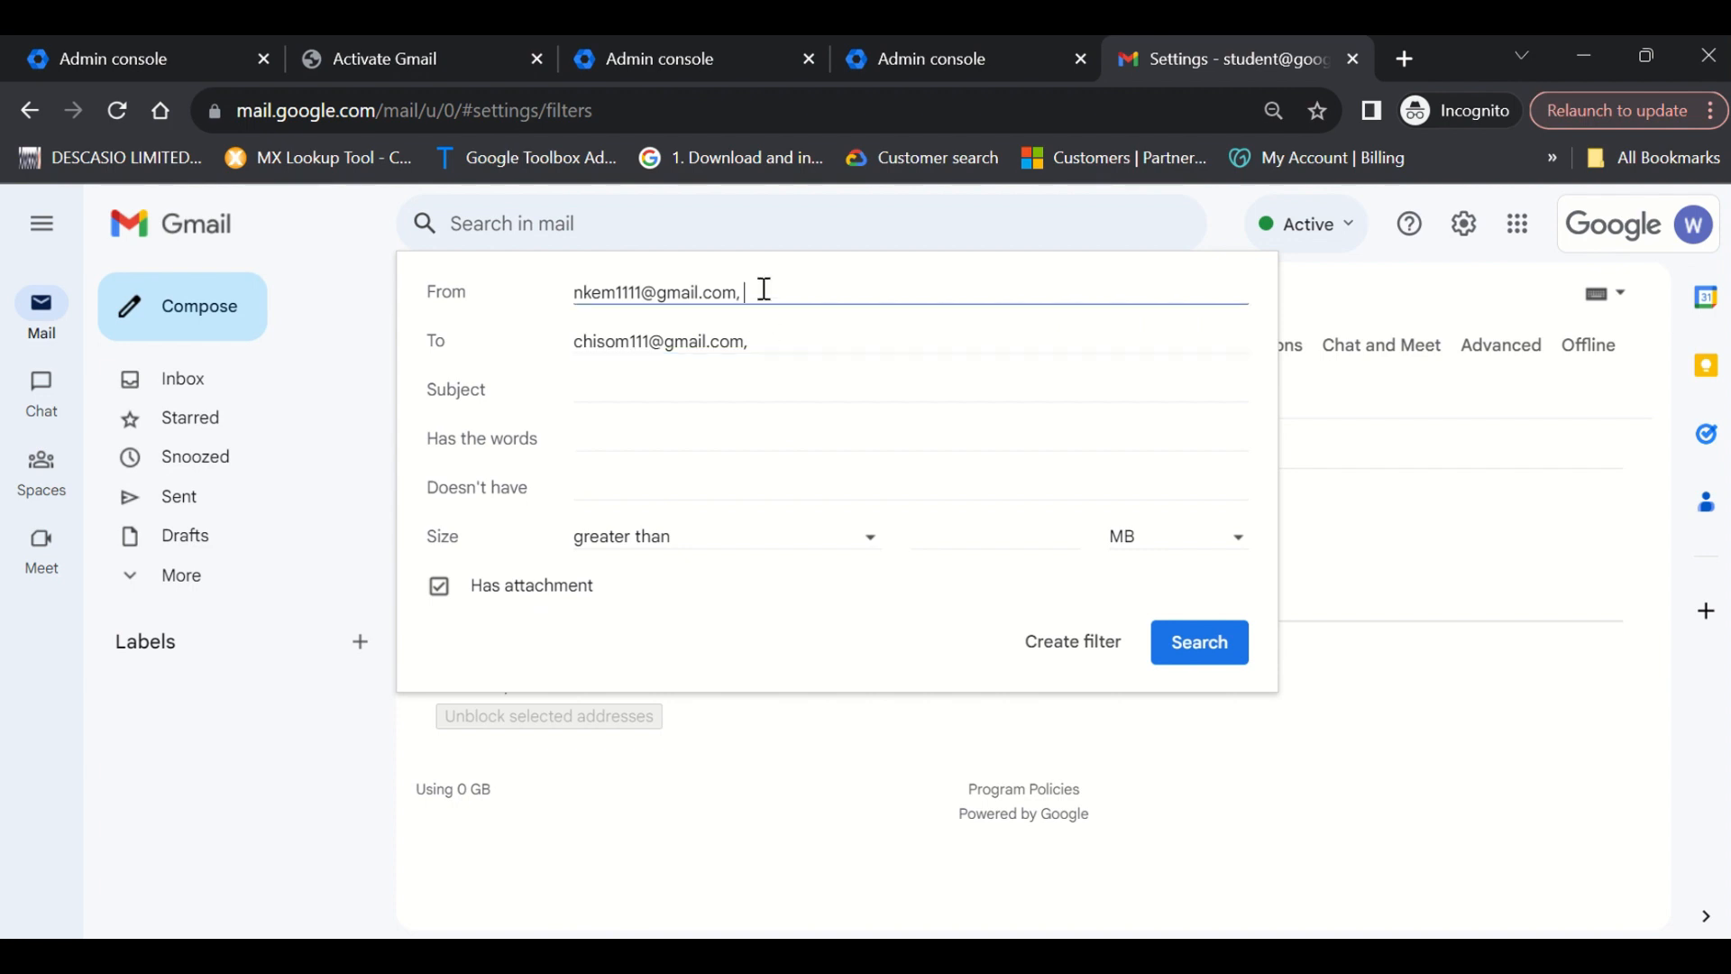
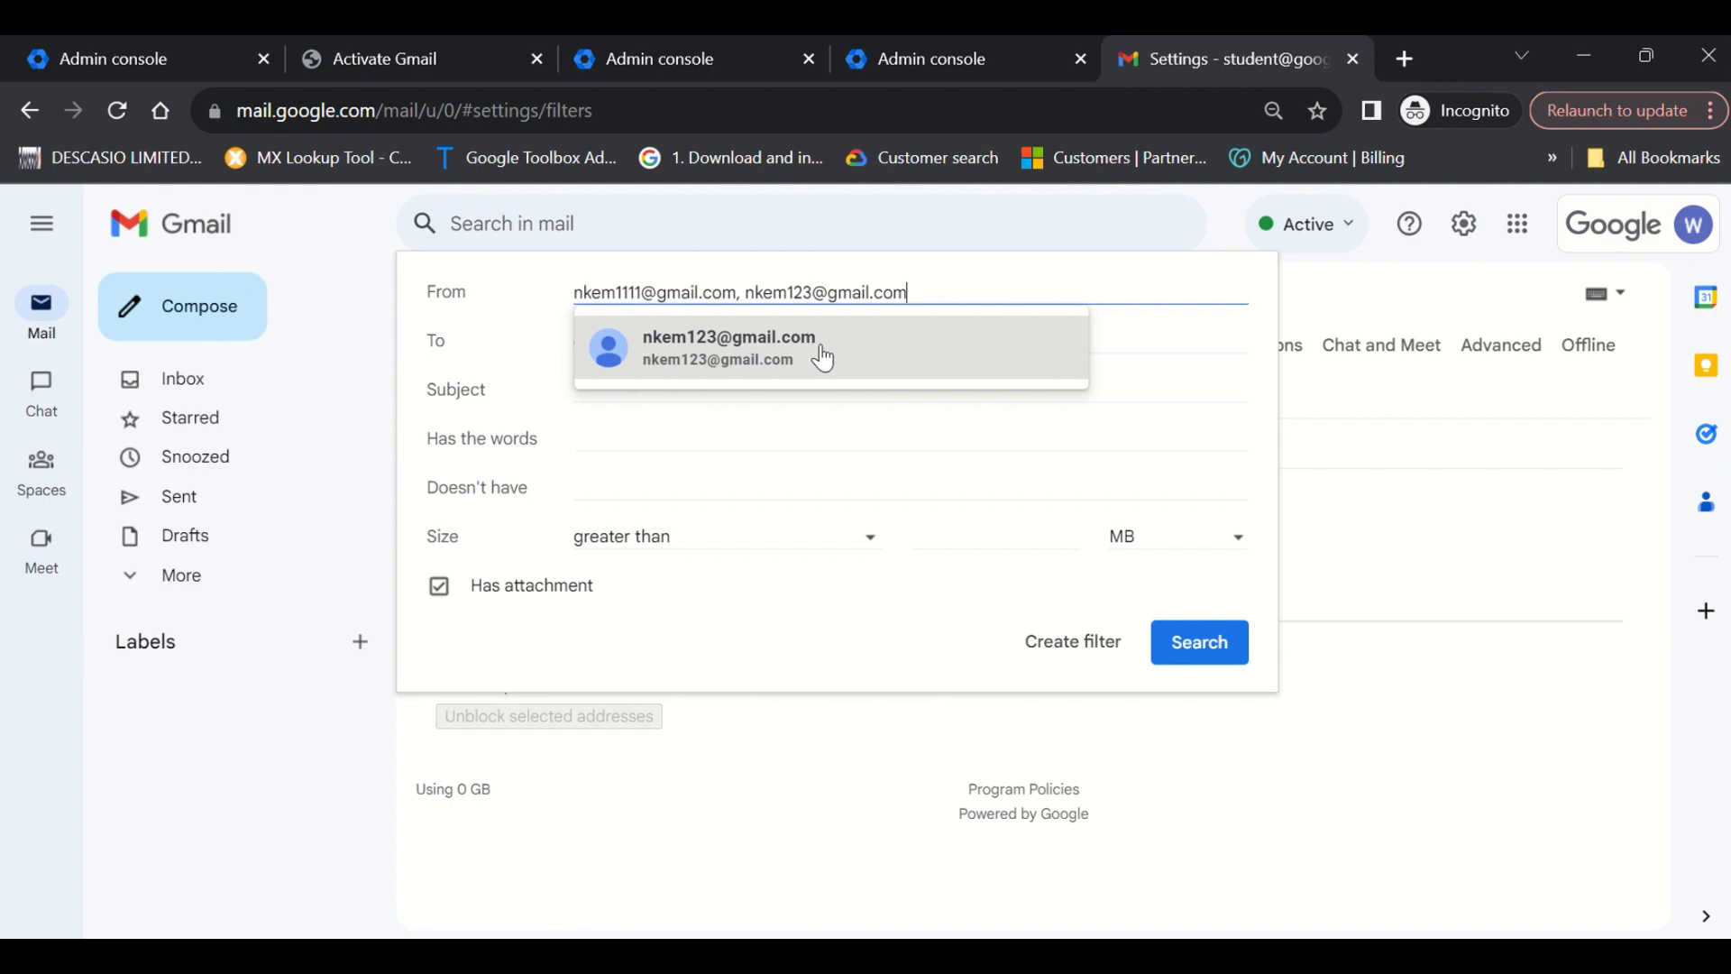
{"action": "left_click", "coordinate": [818, 354]}
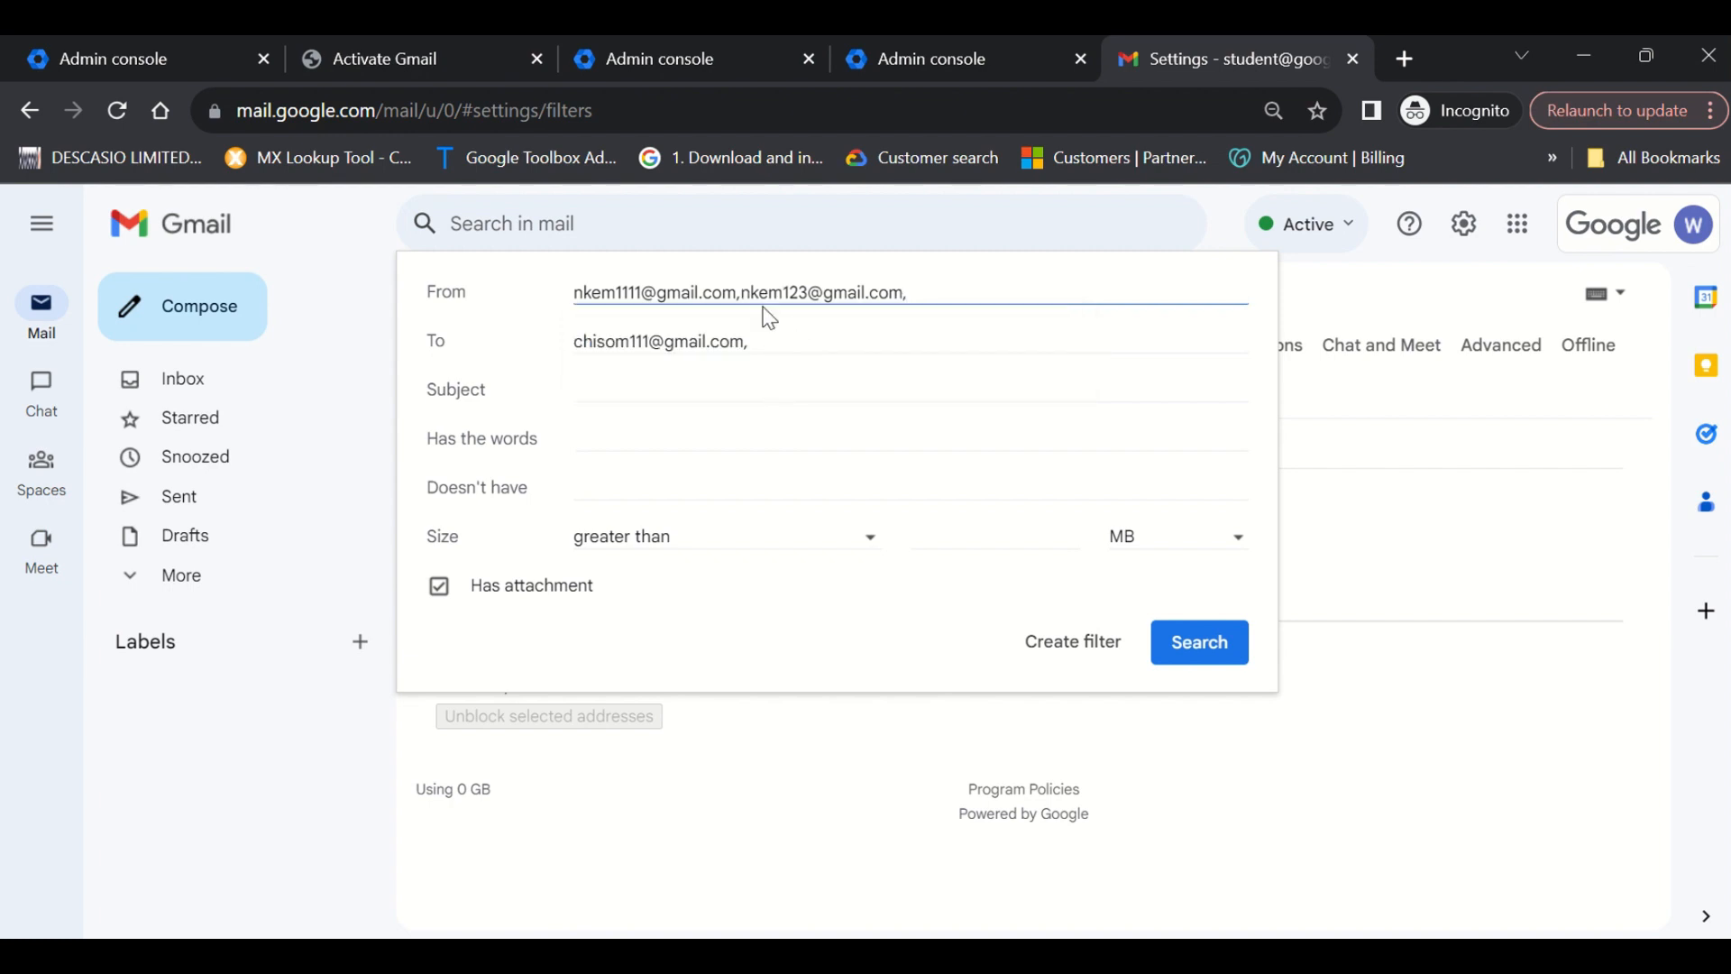
{"action": "left_click_drag", "start_coordinate": [741, 291], "coordinate": [924, 286]}
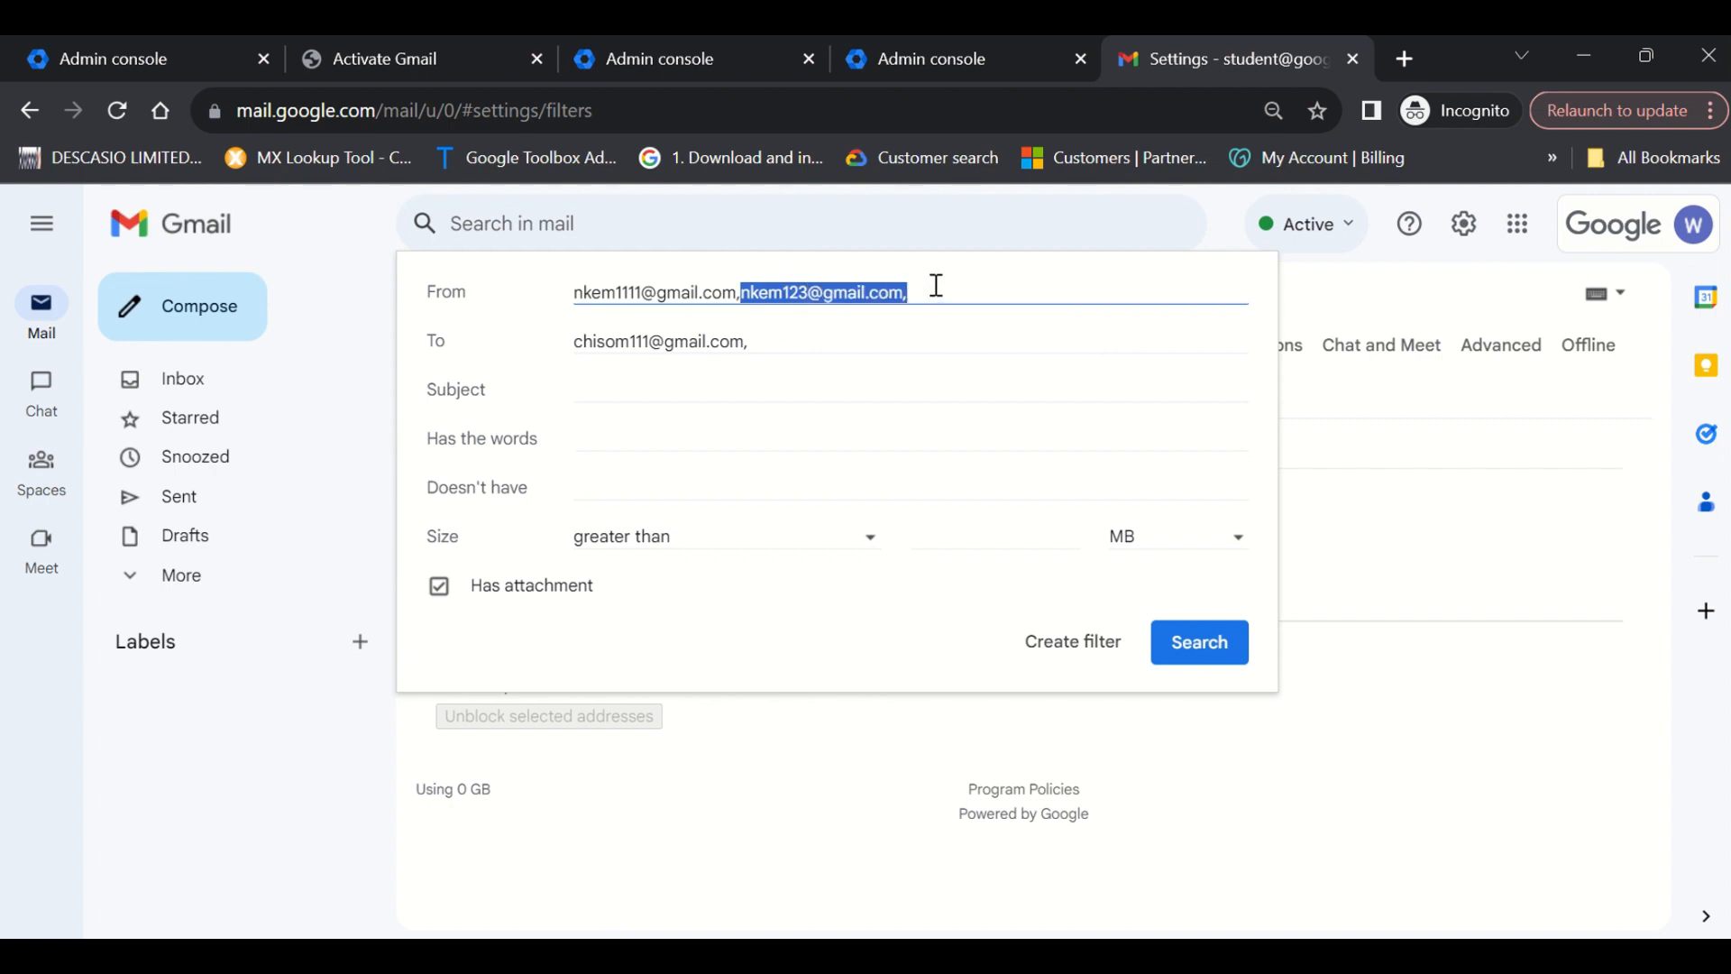
{"action": "key", "text": "BackSpace"}
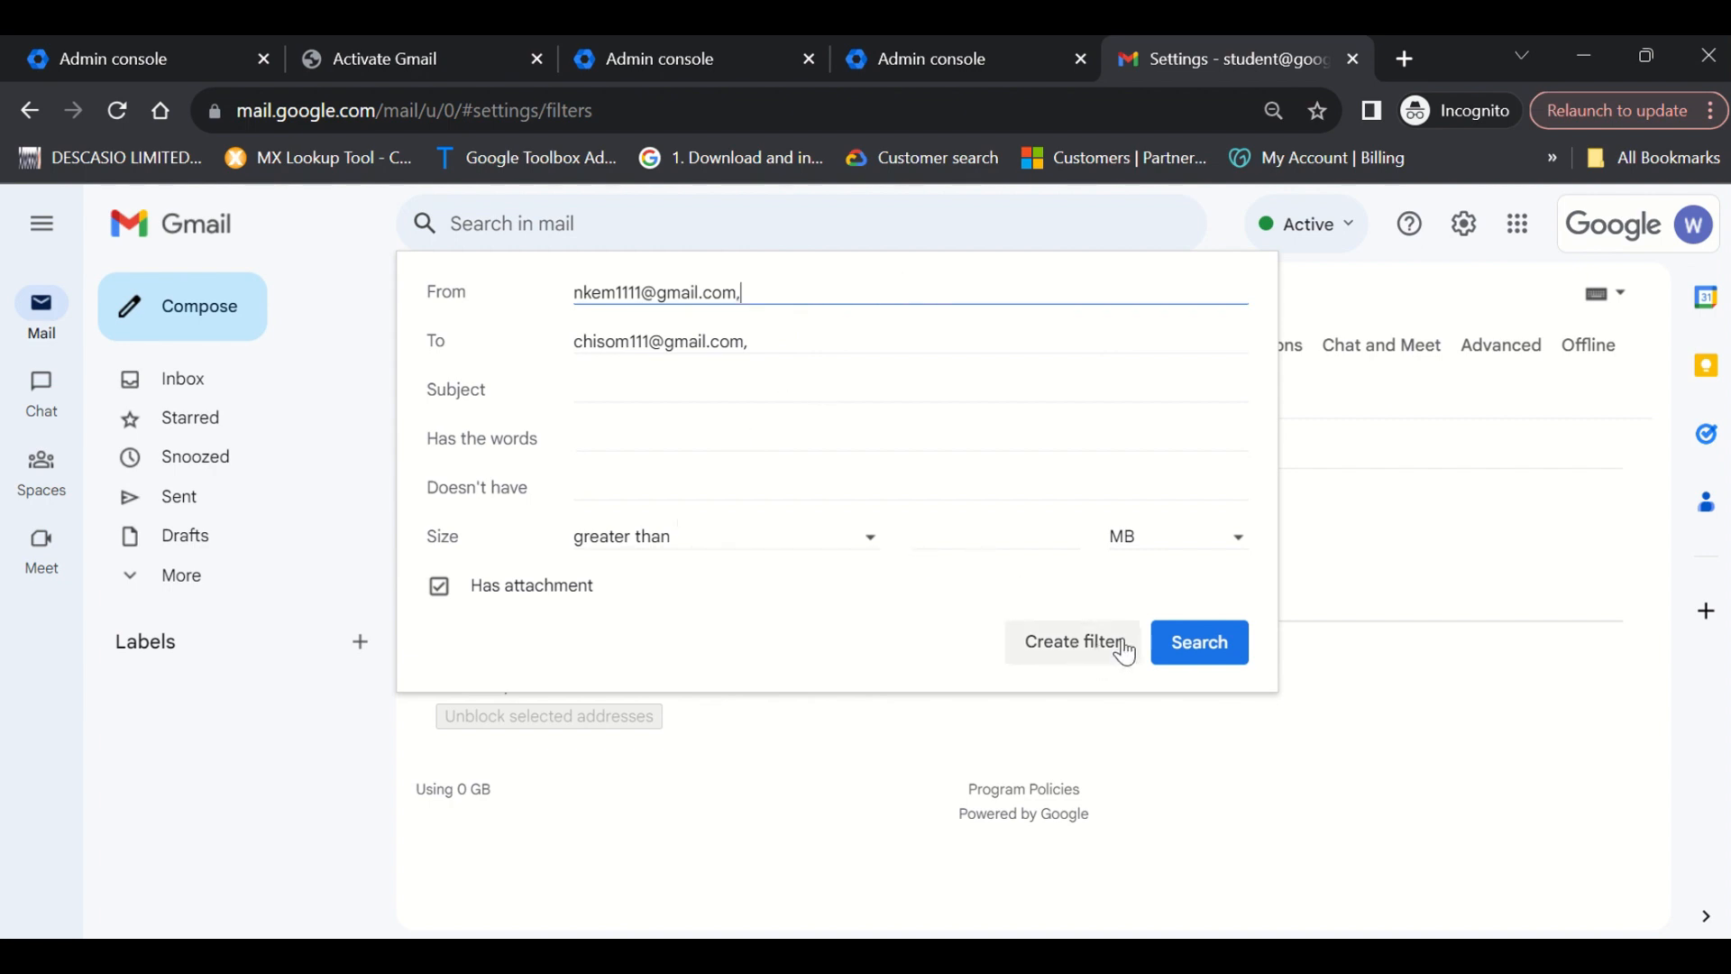
{"action": "left_click", "coordinate": [1085, 661]}
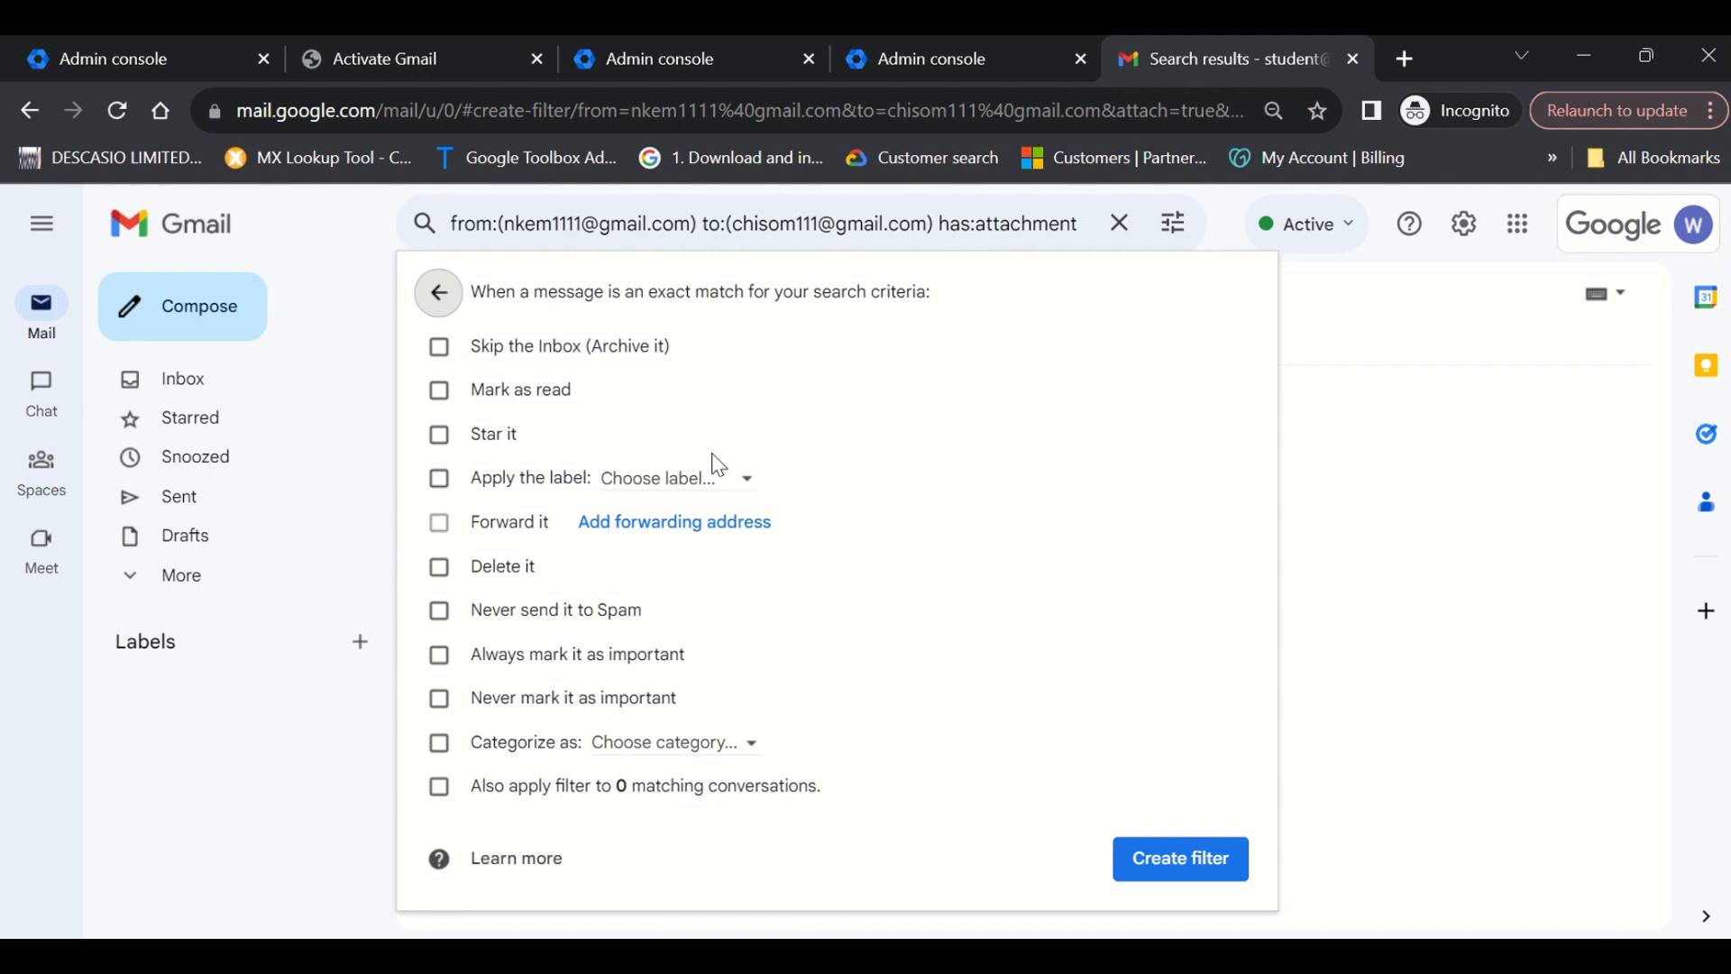
Set the filter to Skip the Inbox, Mark as read and Star it, then open Choose label.
{"action": "left_click", "coordinate": [488, 361]}
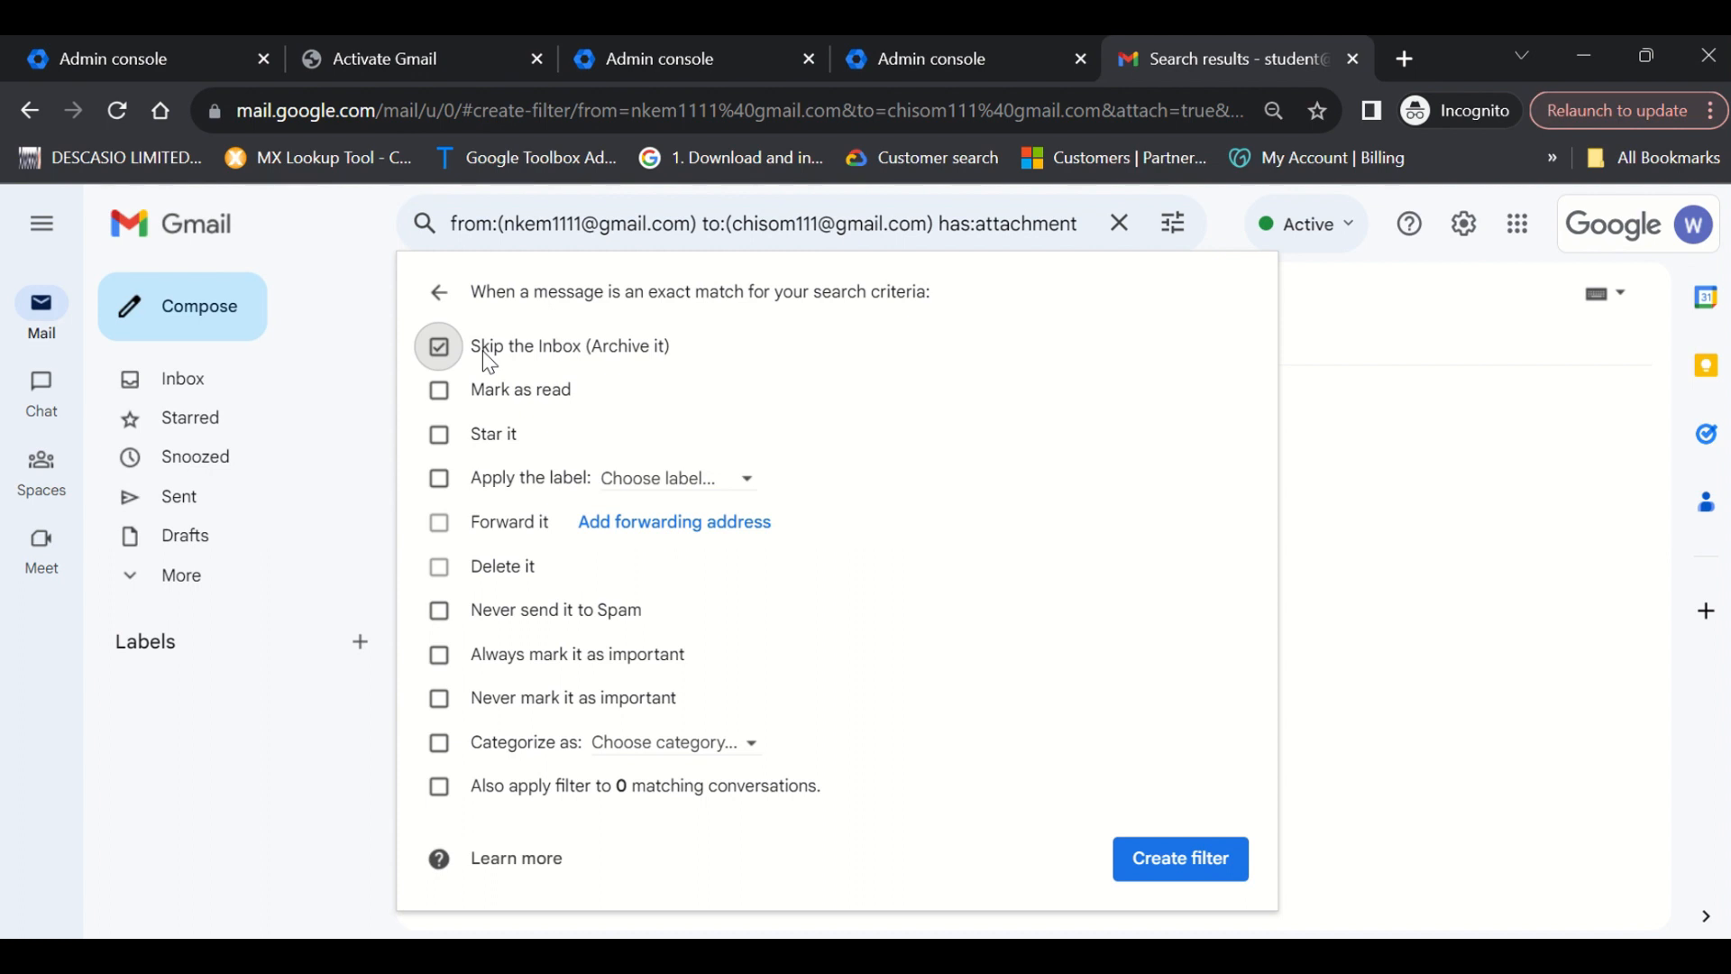
{"action": "left_click", "coordinate": [444, 391]}
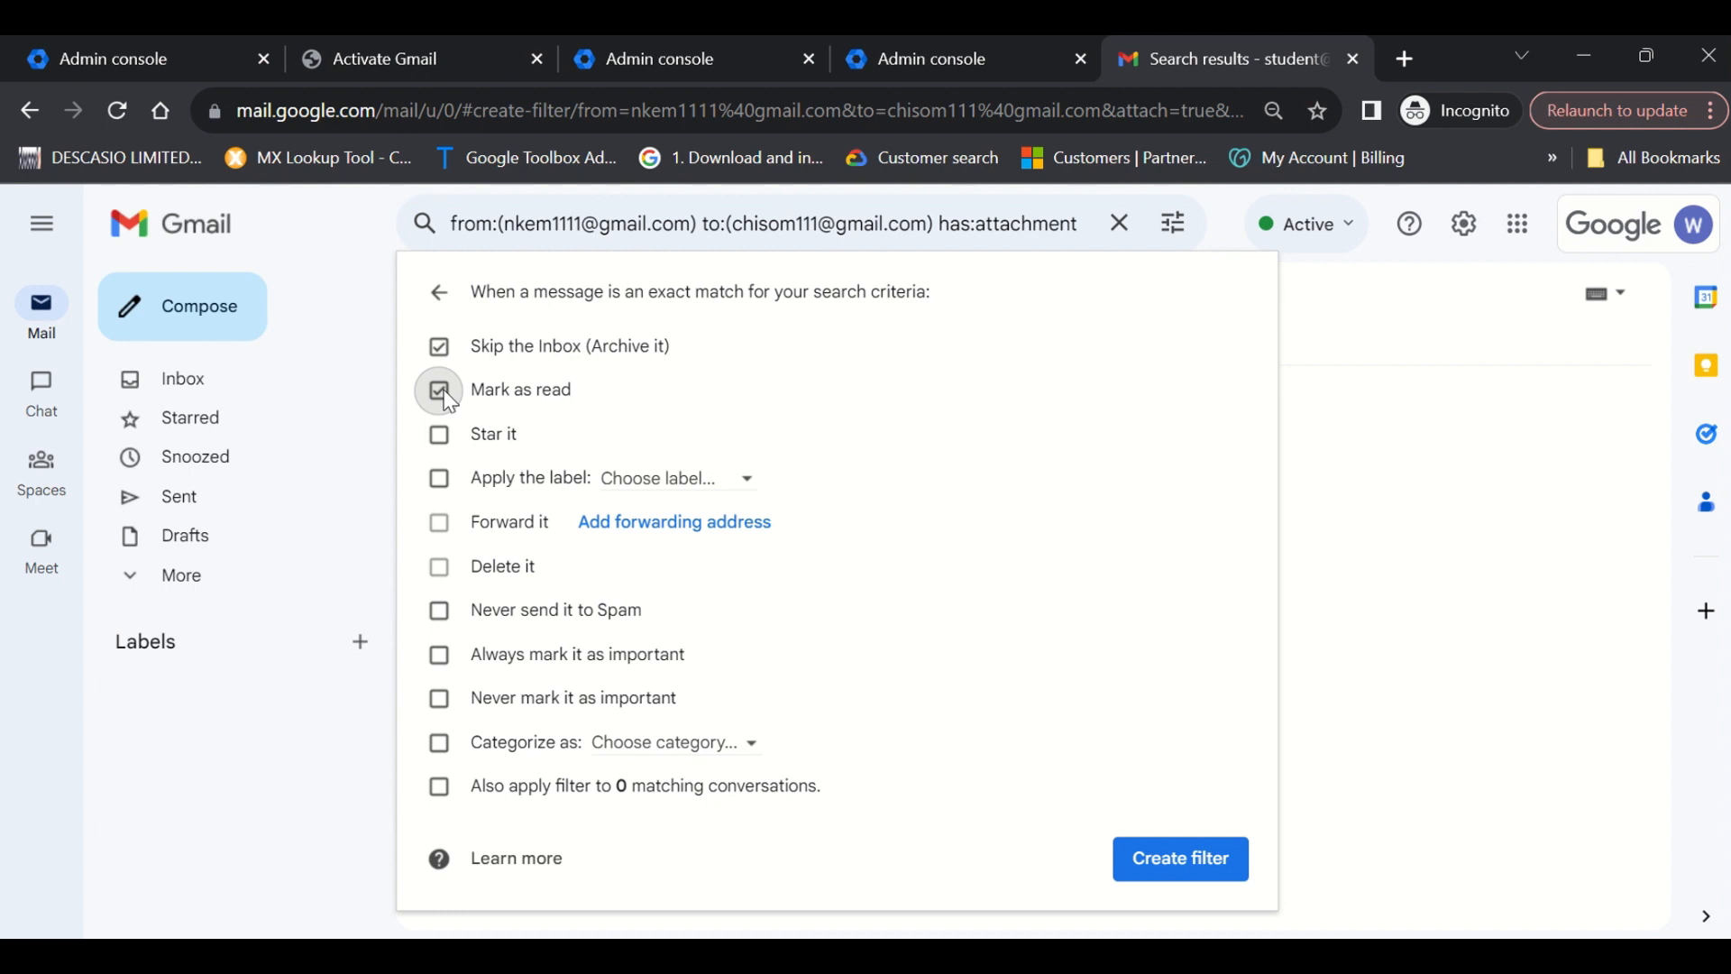
{"action": "left_click", "coordinate": [442, 440]}
{"action": "left_click", "coordinate": [643, 480]}
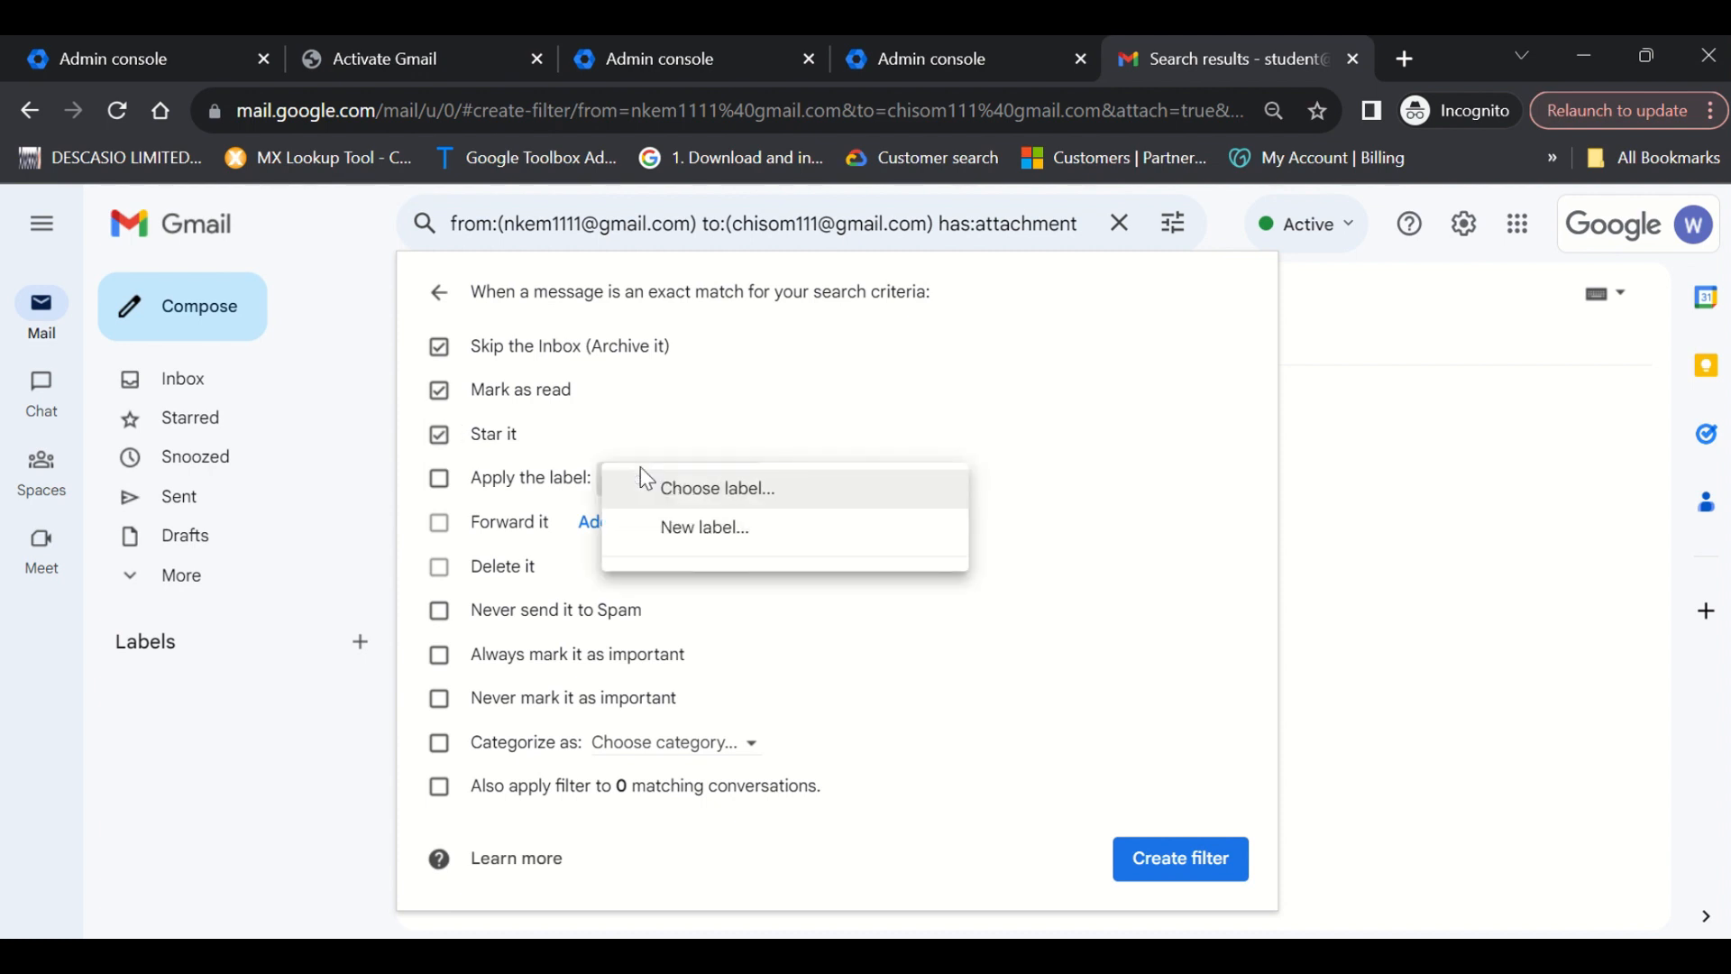
Create a new label named Confidential and apply it to the filter.
{"action": "left_click", "coordinate": [703, 528]}
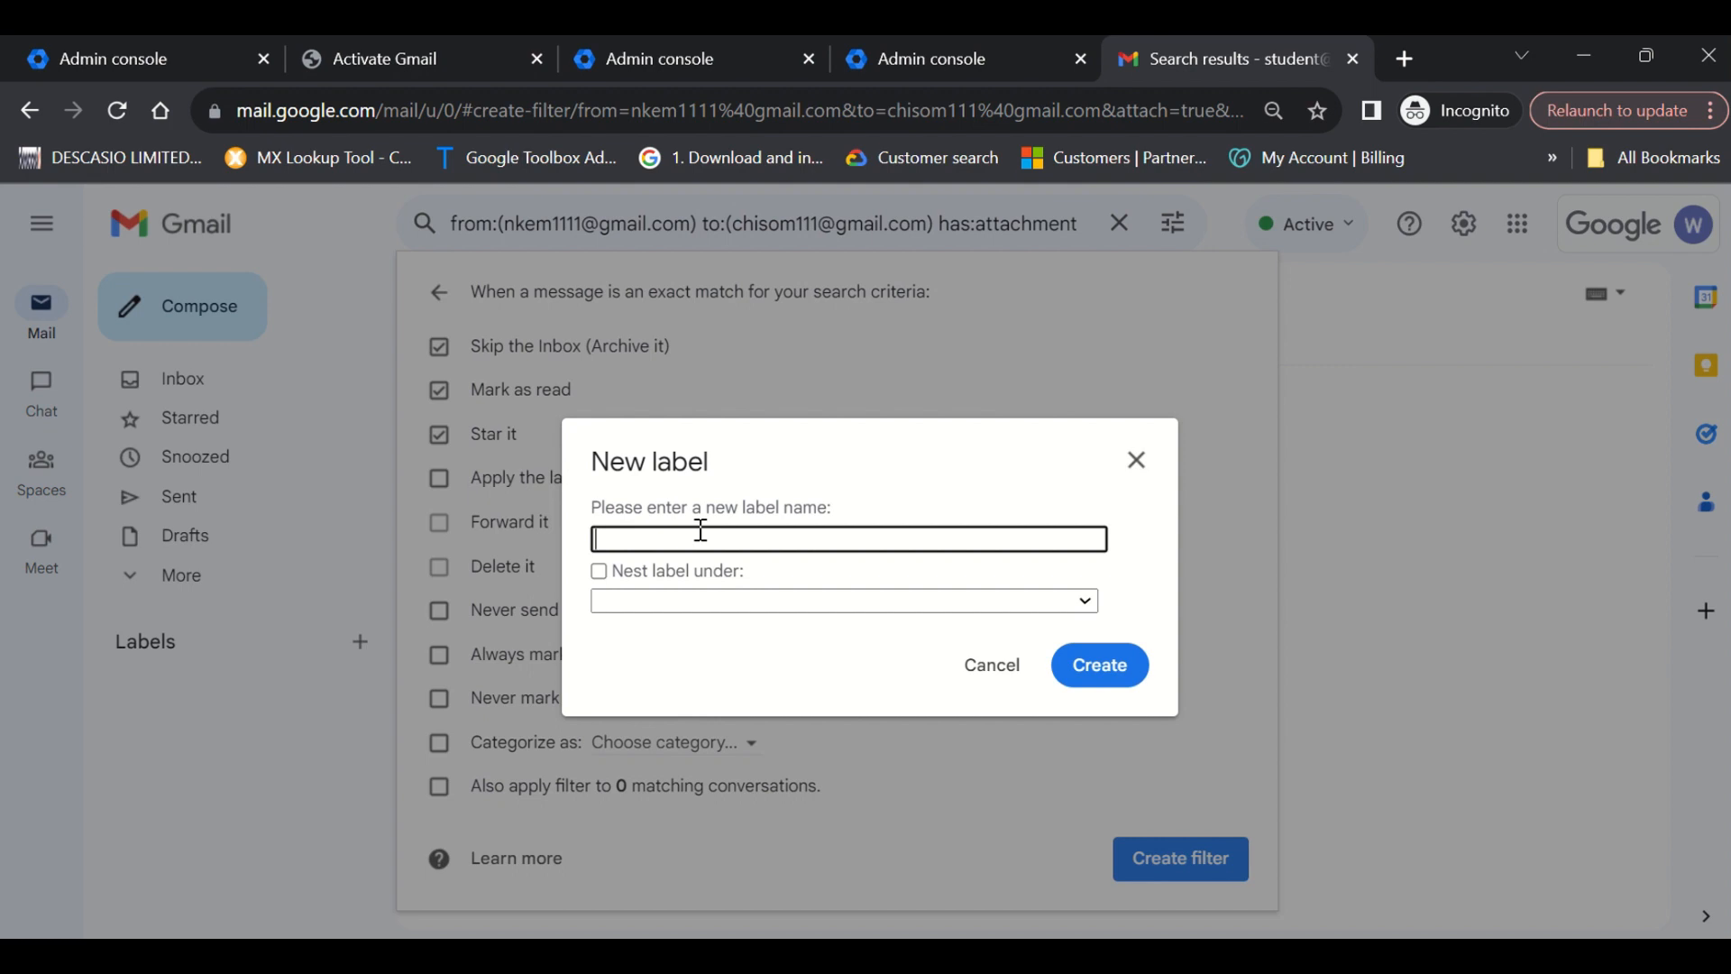
{"action": "type", "text": "Confidential"}
{"action": "left_click", "coordinate": [1101, 677]}
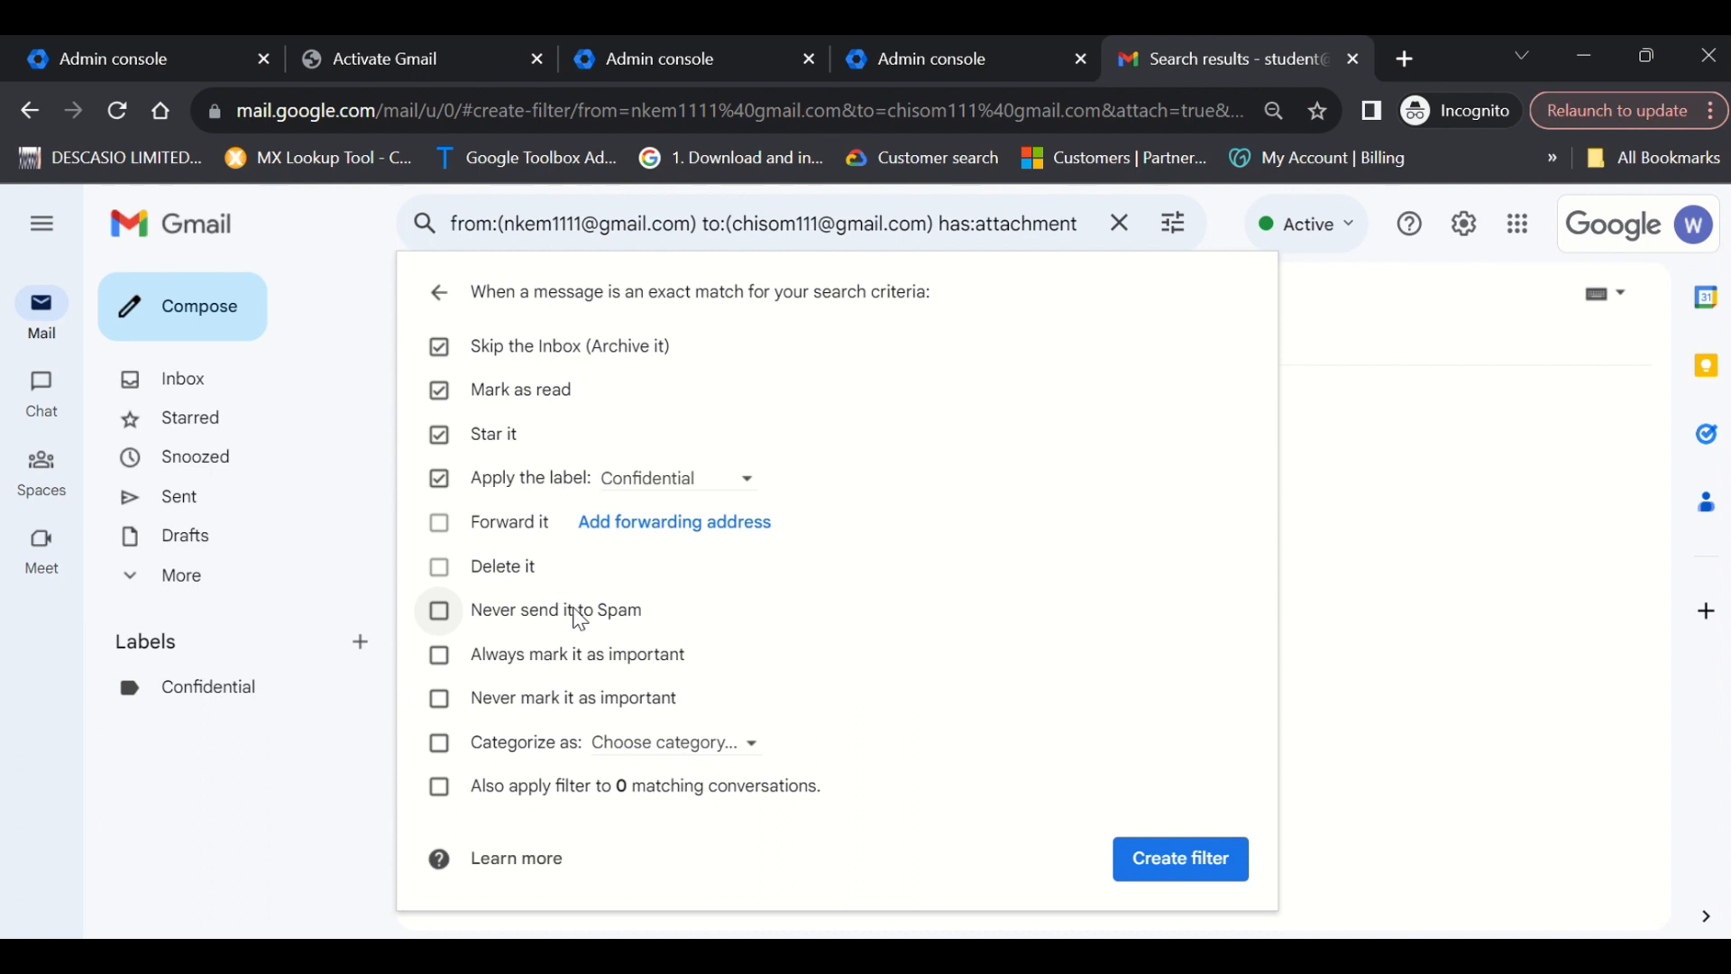
Keep Never send it to Spam off and tick Also apply filter to 0 matching conversations.
{"action": "left_click", "coordinate": [580, 619]}
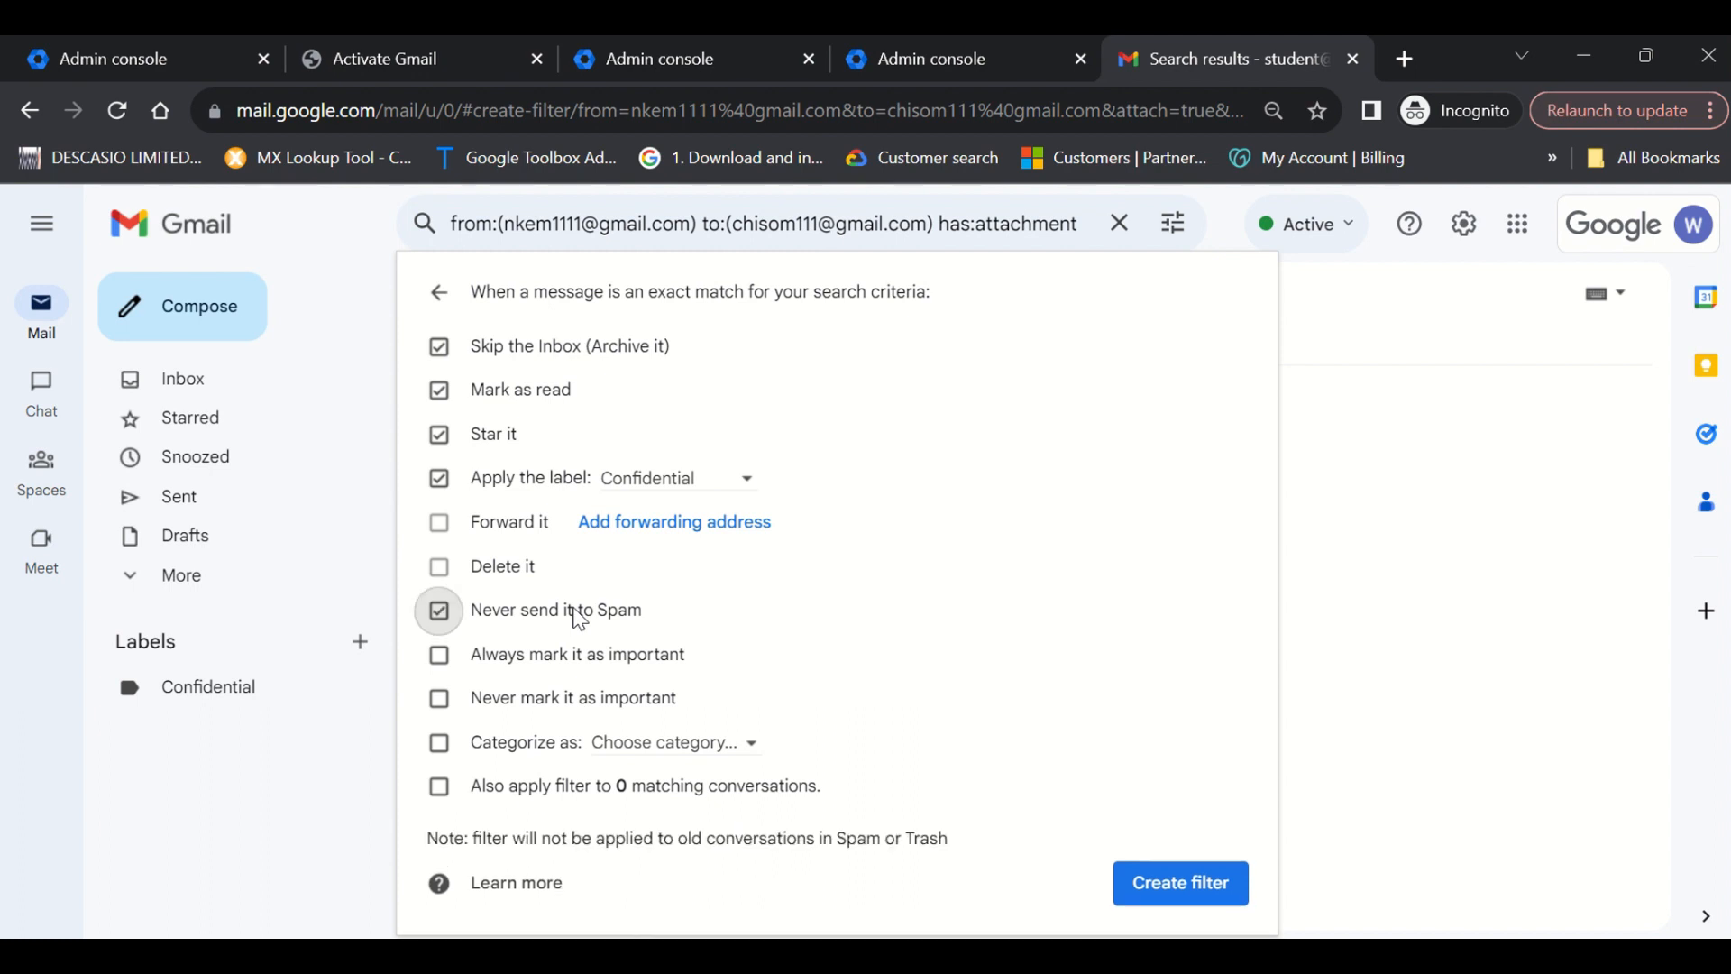
{"action": "left_click", "coordinate": [580, 620]}
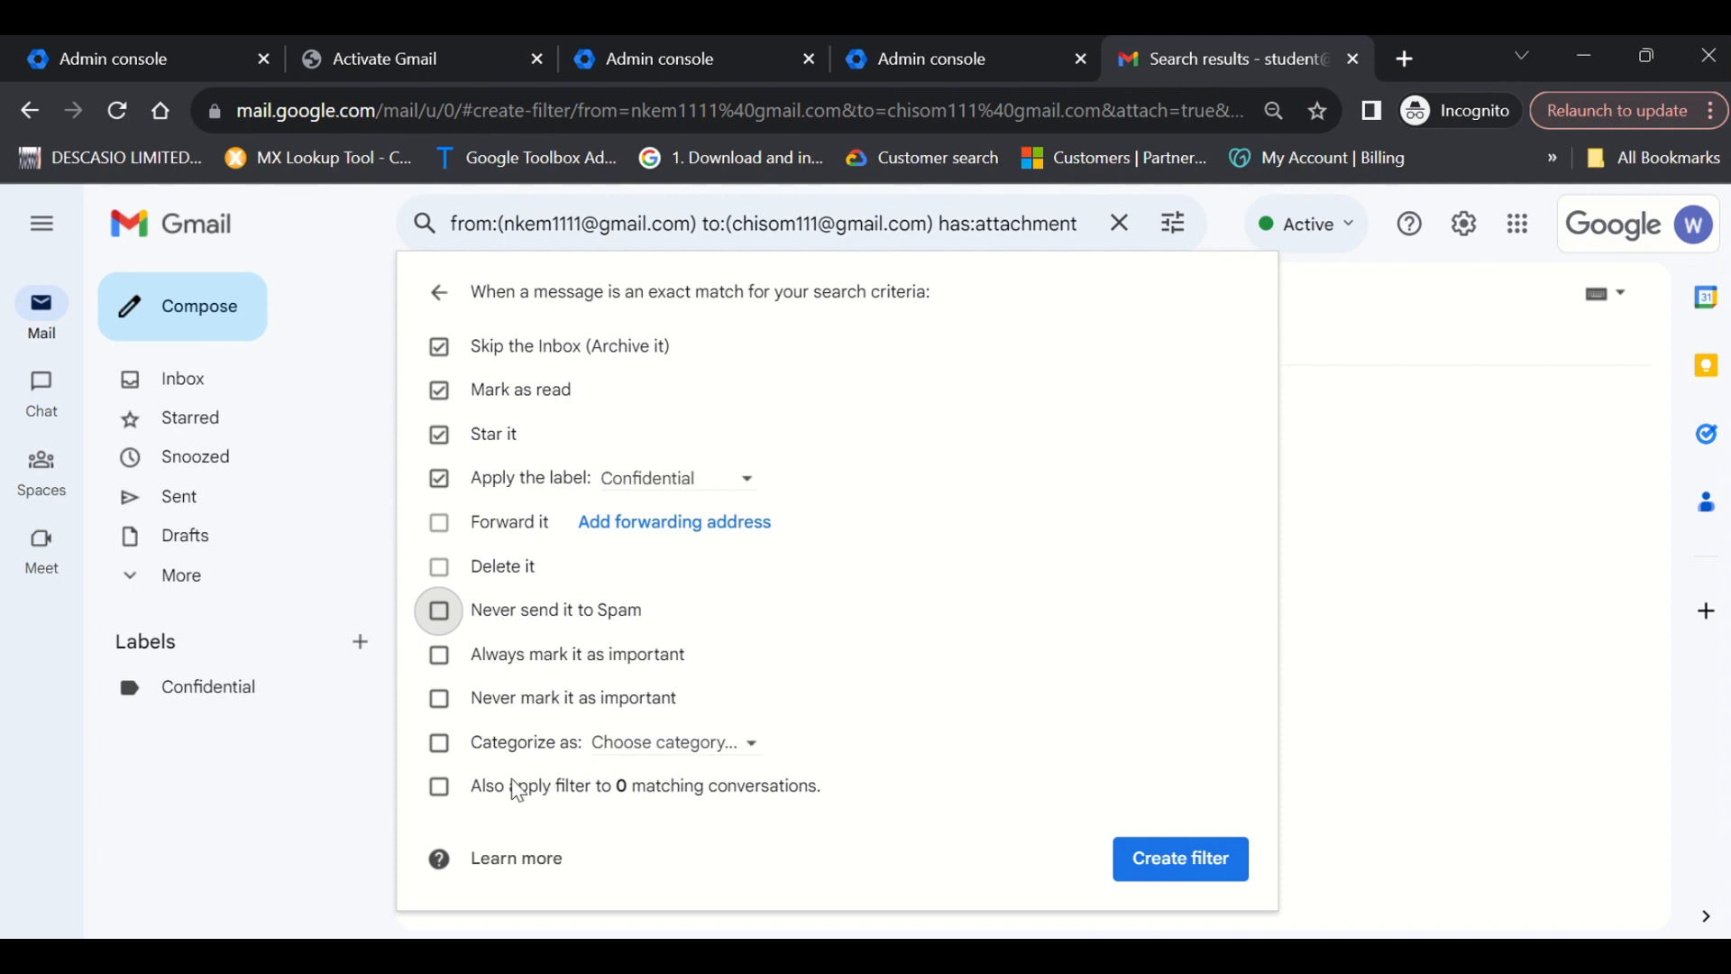
{"action": "left_click", "coordinate": [441, 792]}
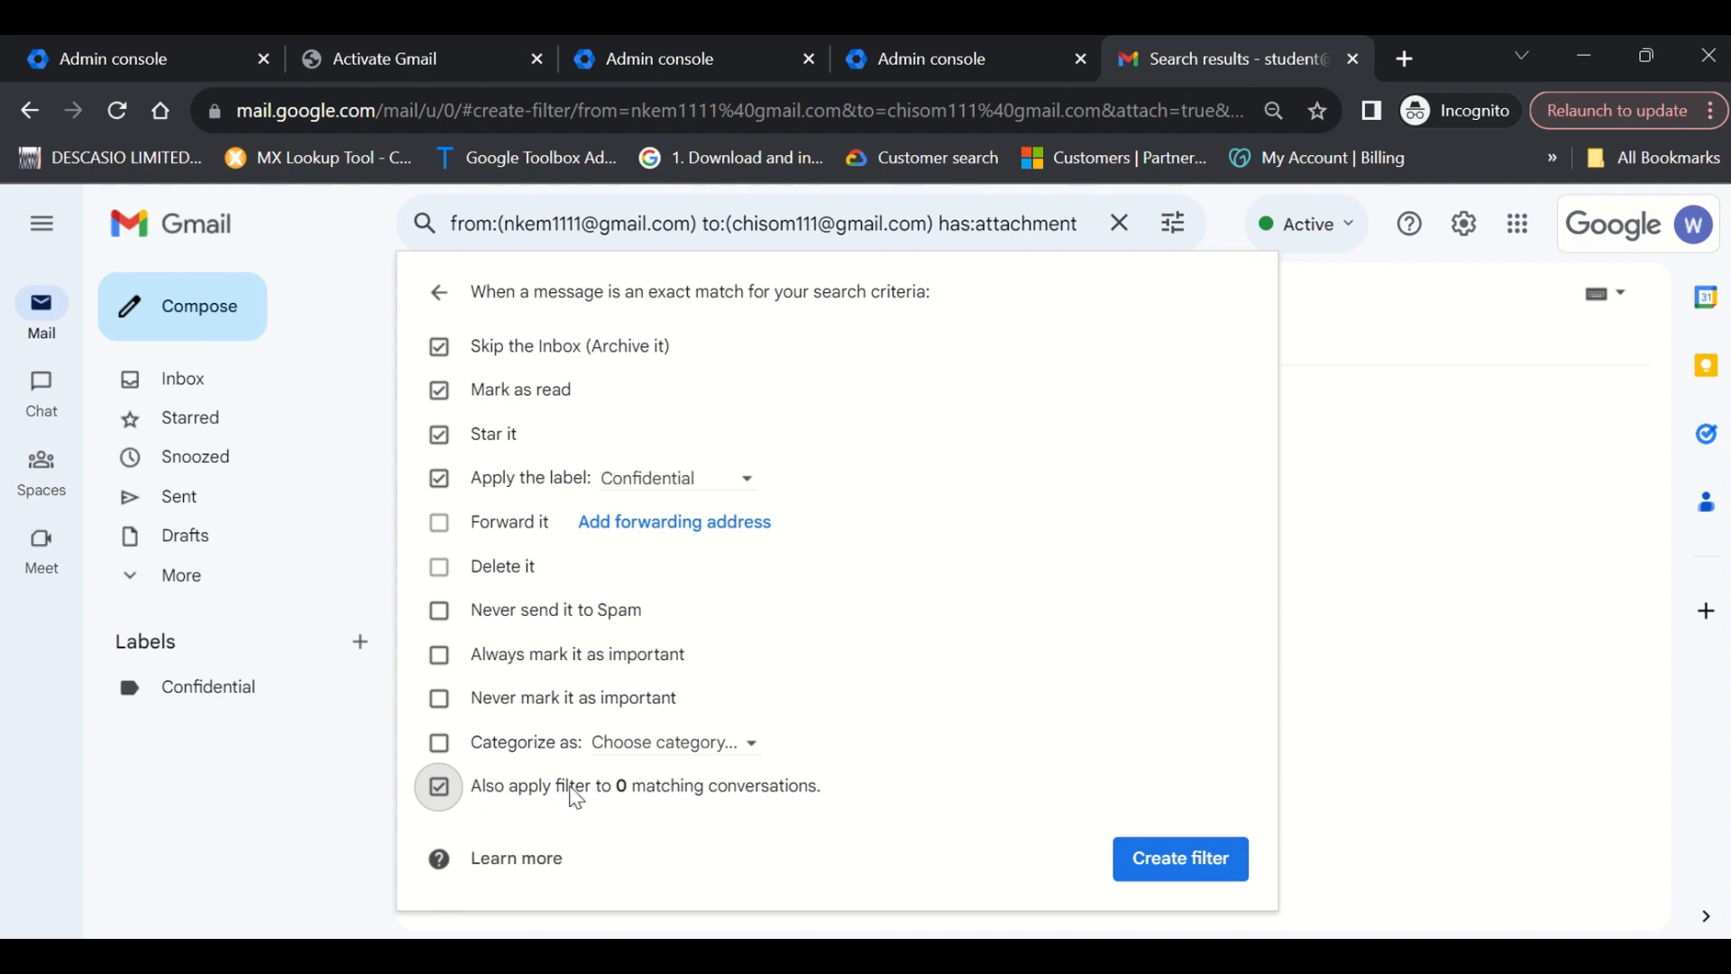
{"action": "left_click_drag", "start_coordinate": [603, 790], "coordinate": [647, 798]}
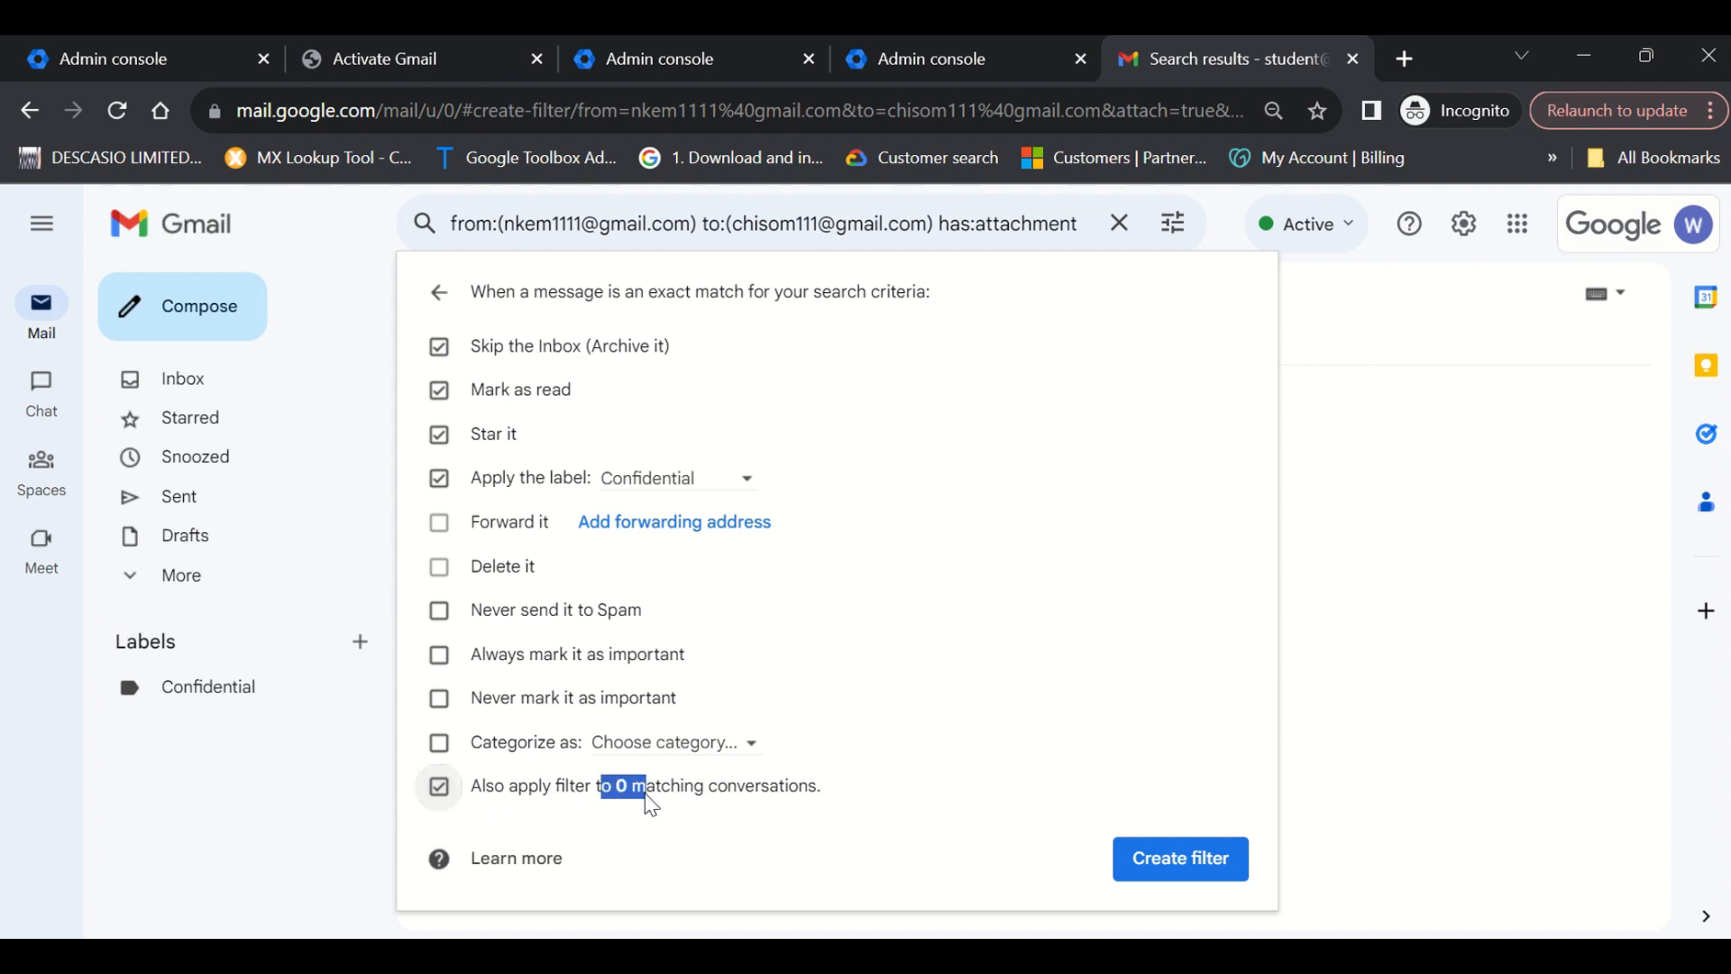
{"action": "left_click", "coordinate": [667, 808]}
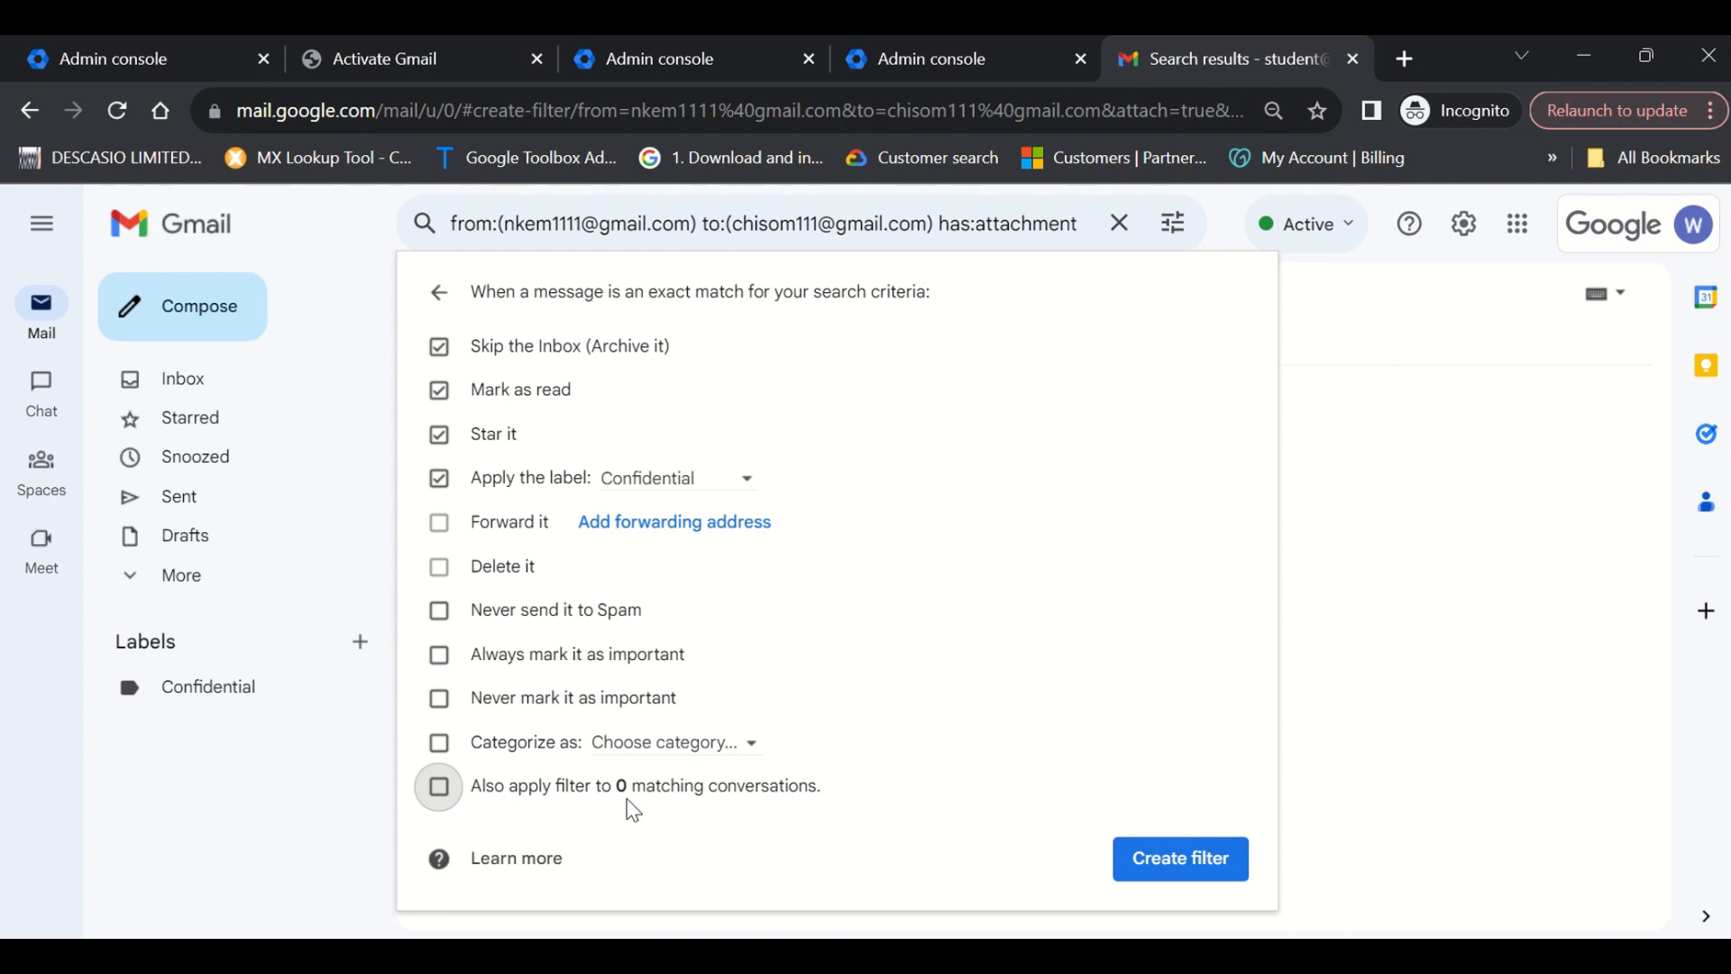
{"action": "left_click", "coordinate": [443, 801]}
{"action": "left_click", "coordinate": [449, 813]}
{"action": "left_click", "coordinate": [441, 791]}
Create the filter and return to Settings on the Filters and Blocked Addresses tab.
{"action": "left_click", "coordinate": [1181, 859]}
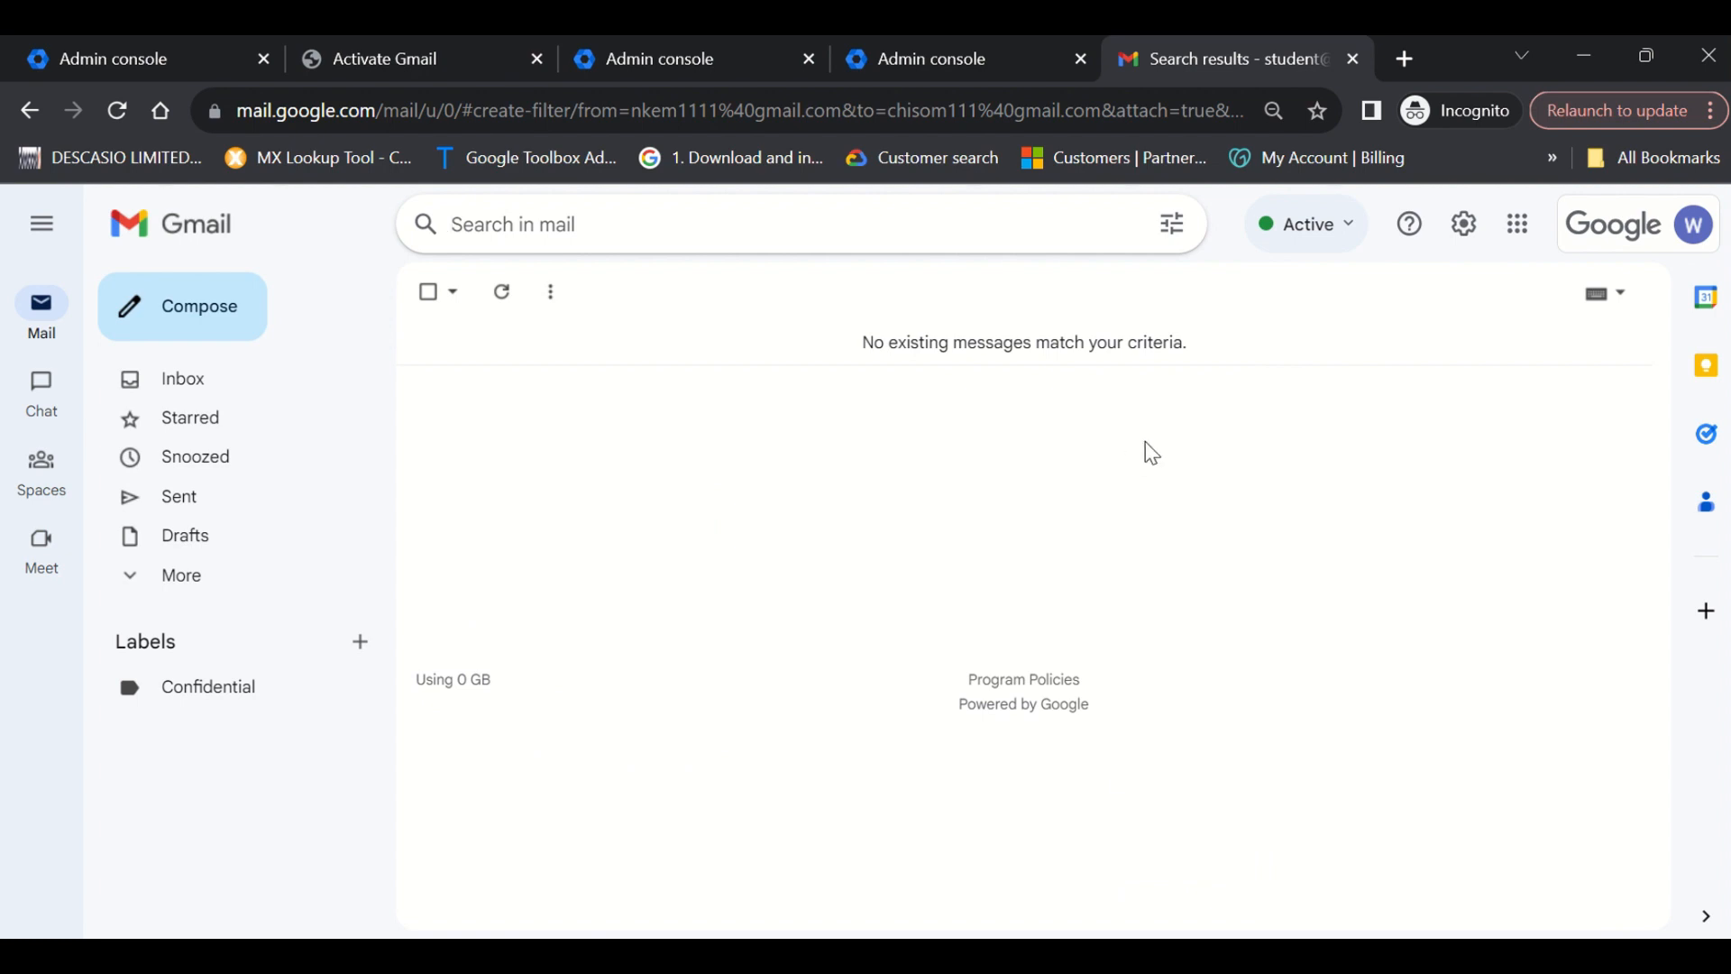
{"action": "left_click", "coordinate": [1464, 223]}
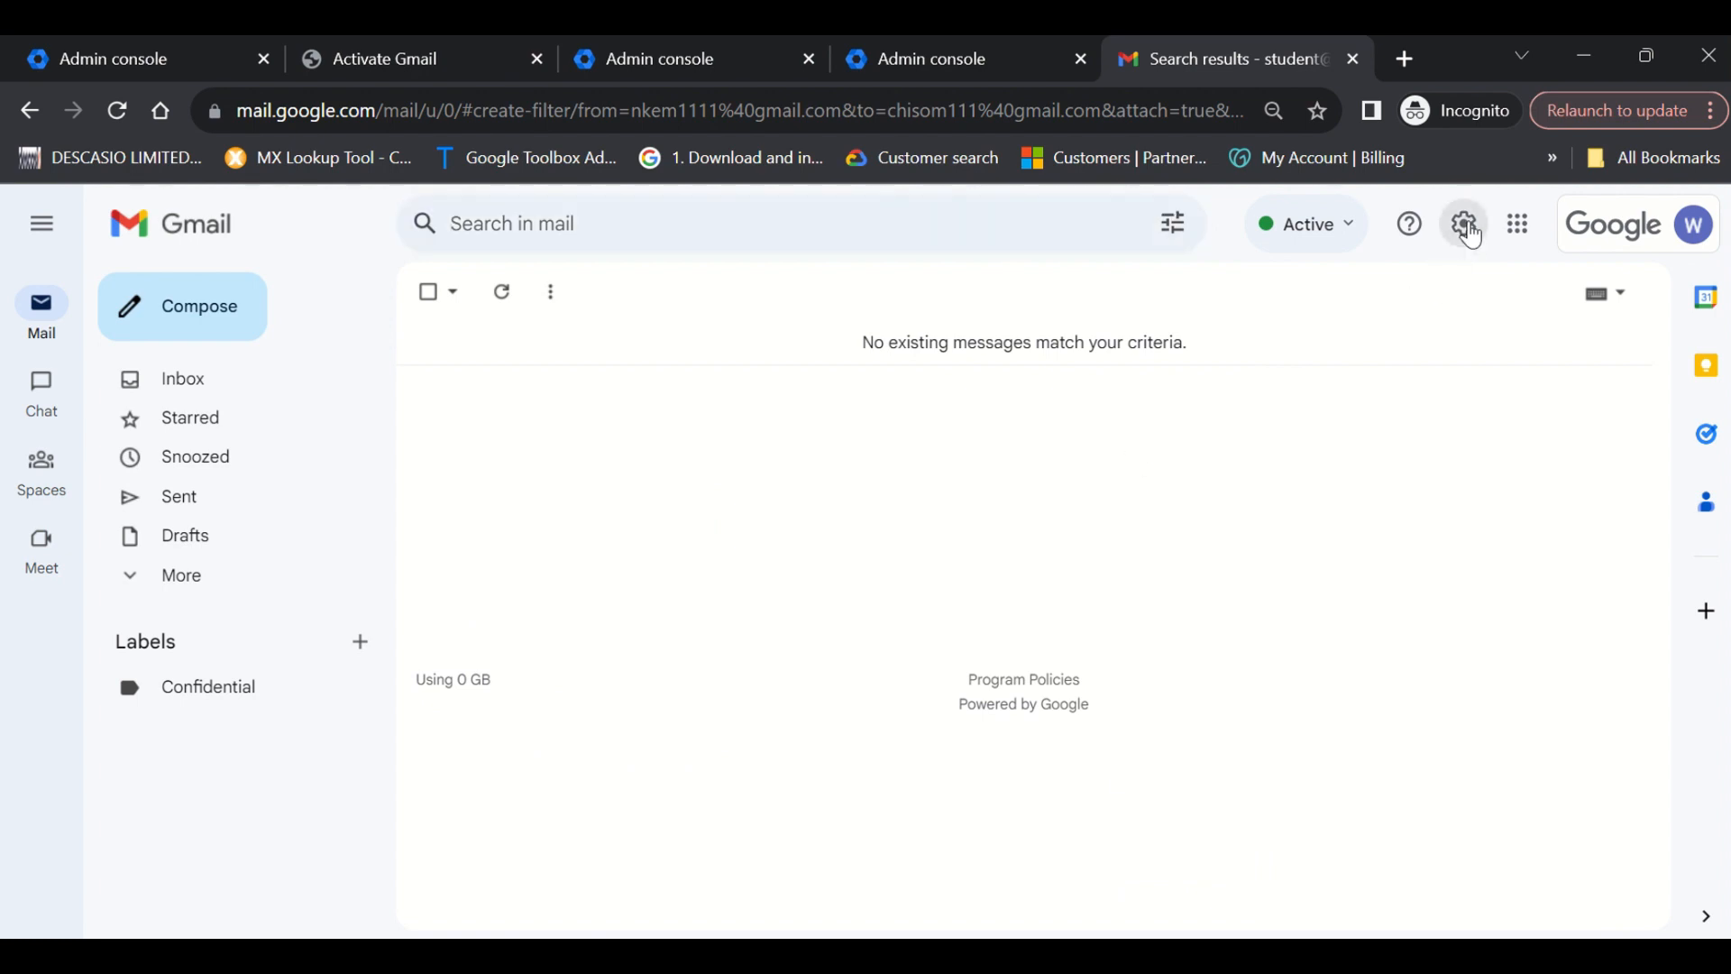
{"action": "left_click", "coordinate": [1485, 352]}
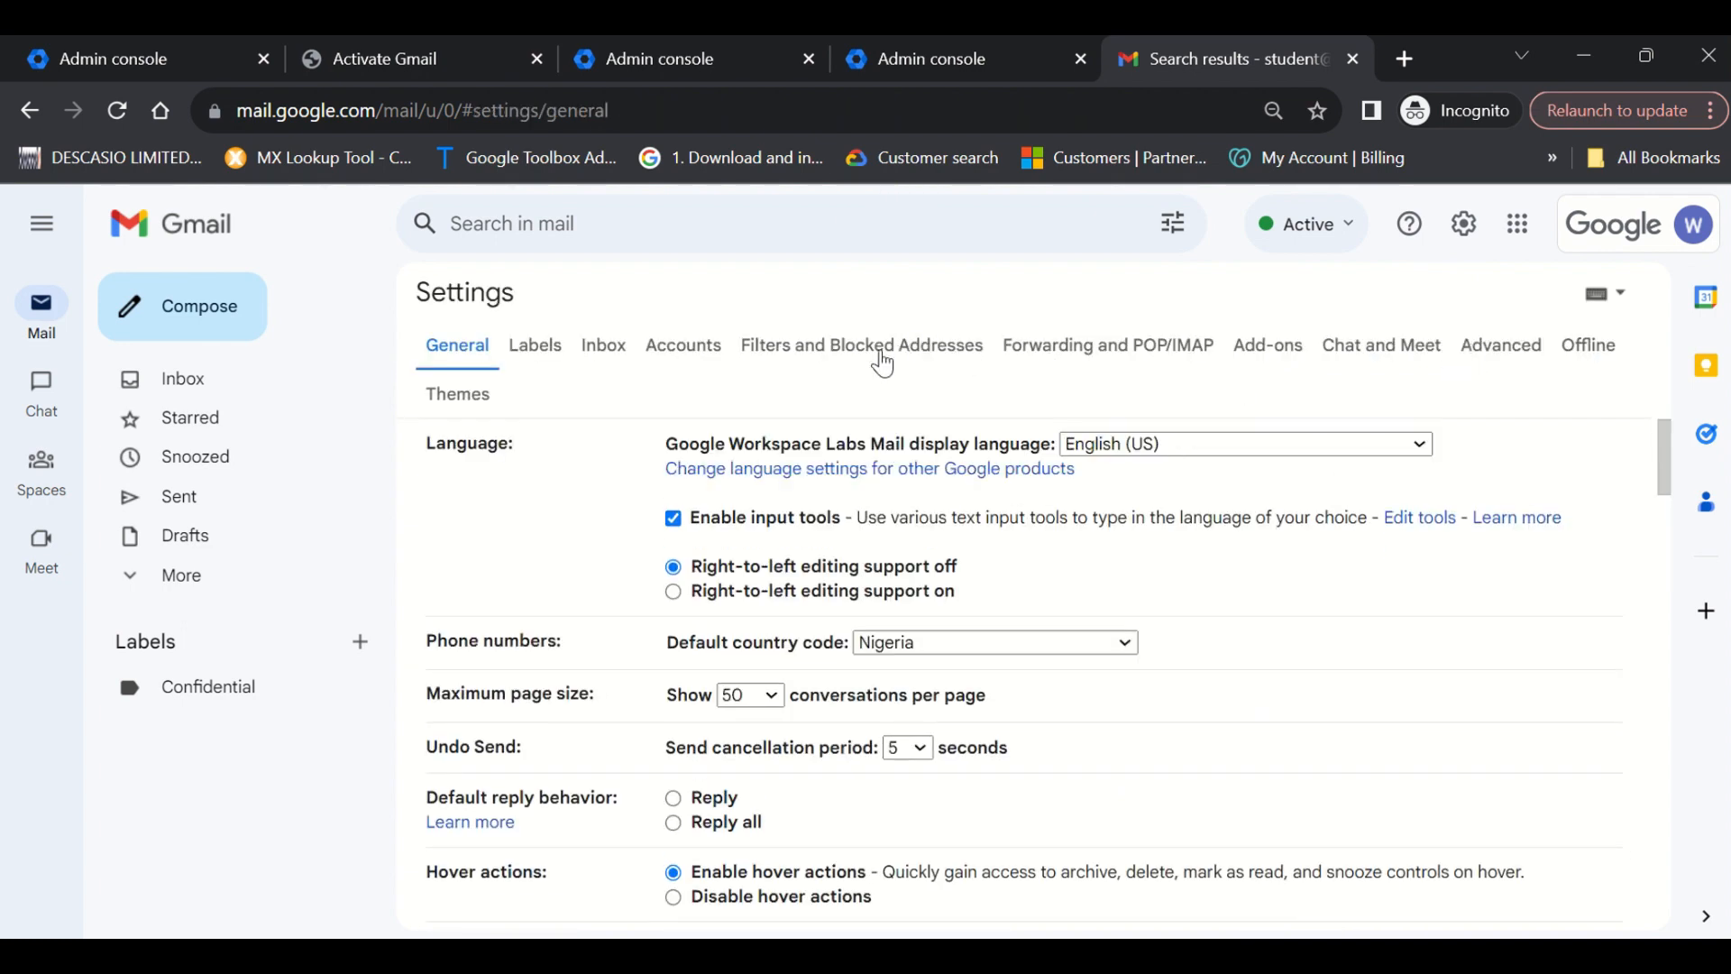
{"action": "left_click", "coordinate": [882, 360]}
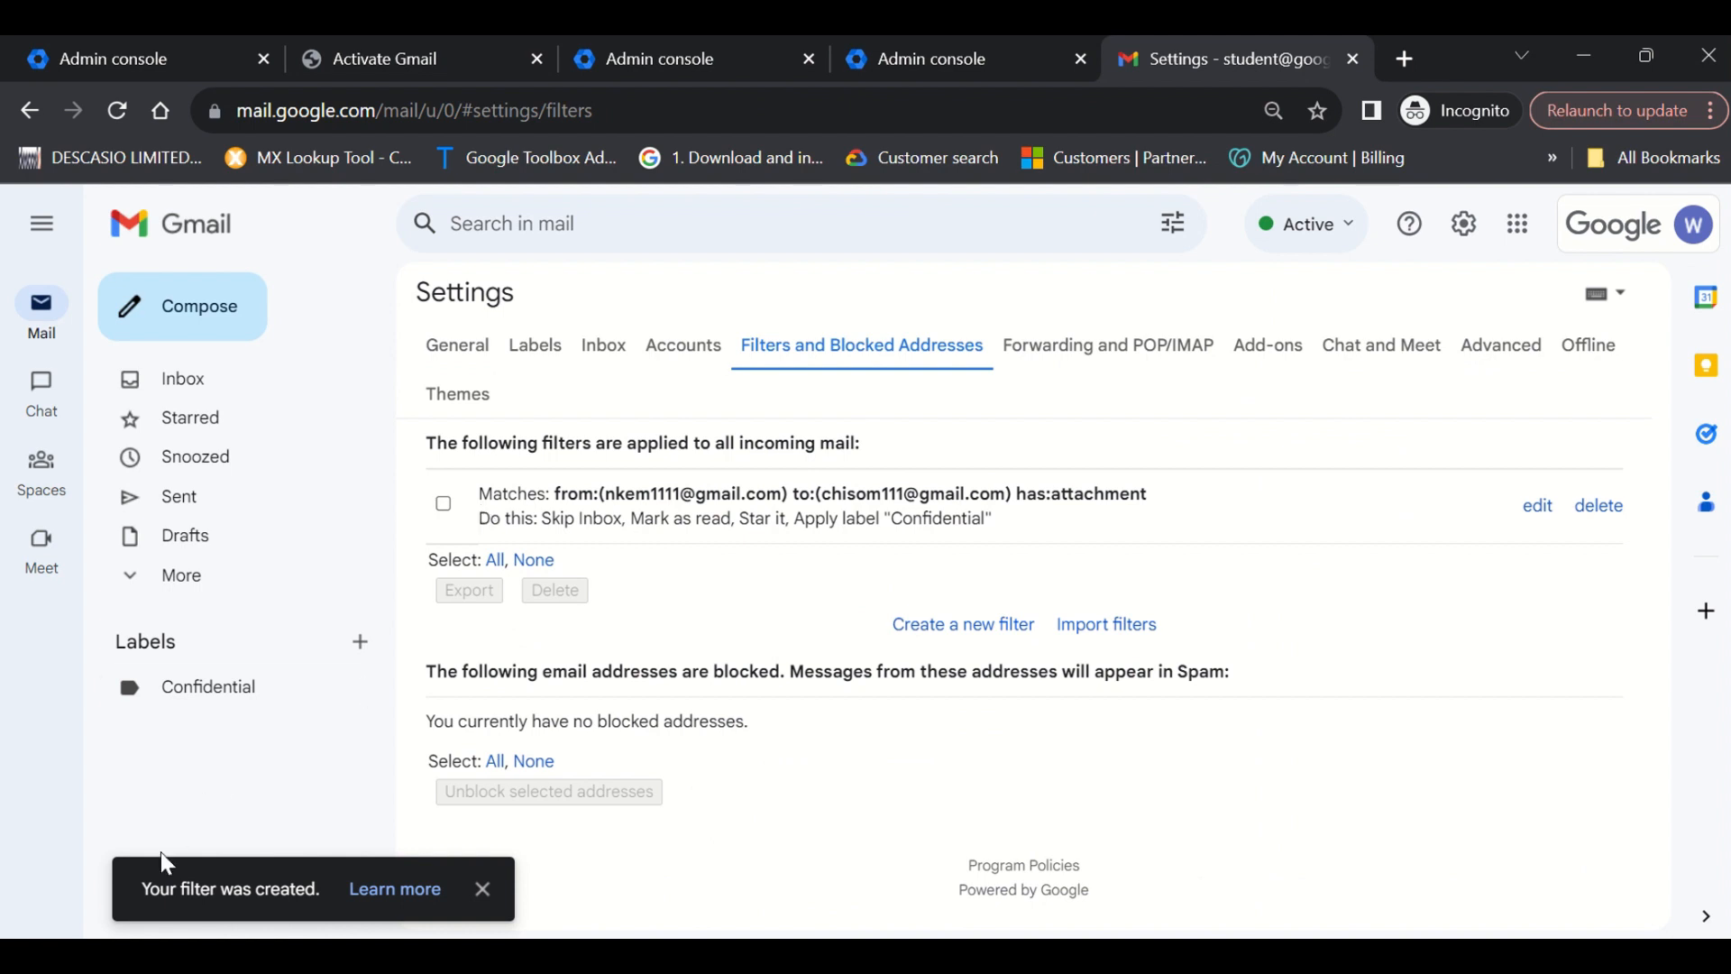
Review the saved filter's criteria and its skip, read, star and Confidential actions.
{"action": "left_click_drag", "start_coordinate": [142, 889], "coordinate": [243, 891]}
{"action": "left_click", "coordinate": [490, 495]}
{"action": "left_click_drag", "start_coordinate": [479, 496], "coordinate": [588, 499]}
{"action": "left_click", "coordinate": [701, 503]}
{"action": "left_click_drag", "start_coordinate": [904, 492], "coordinate": [929, 494]}
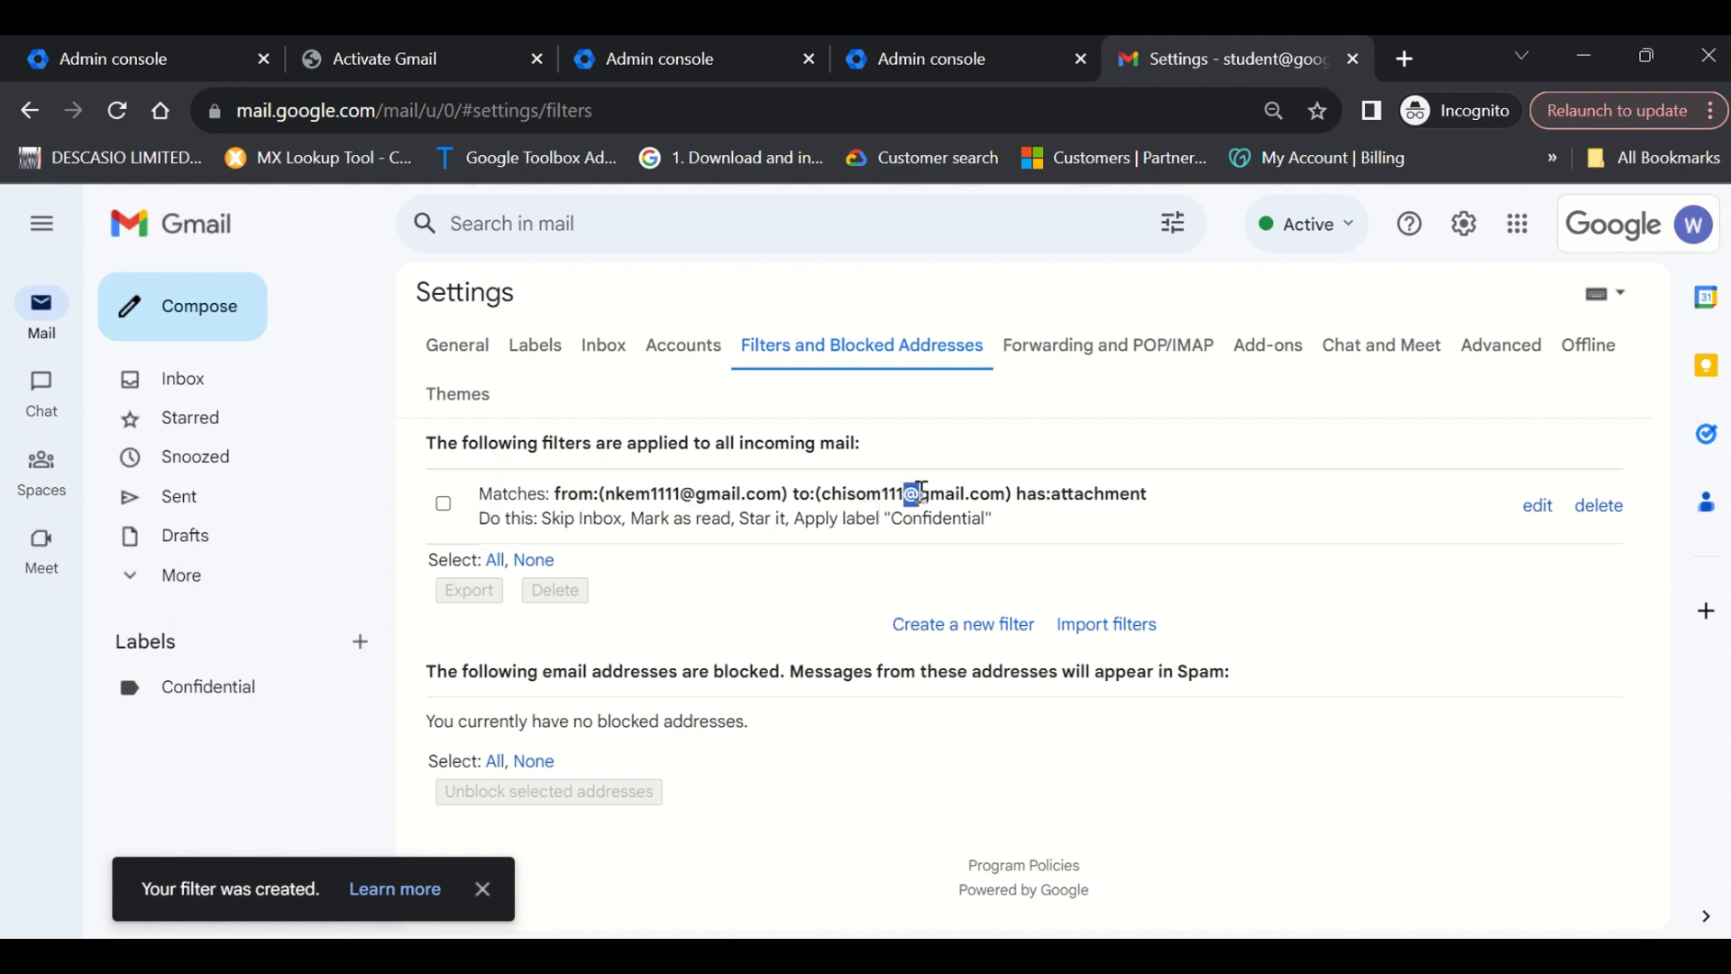
{"action": "left_click", "coordinate": [991, 496]}
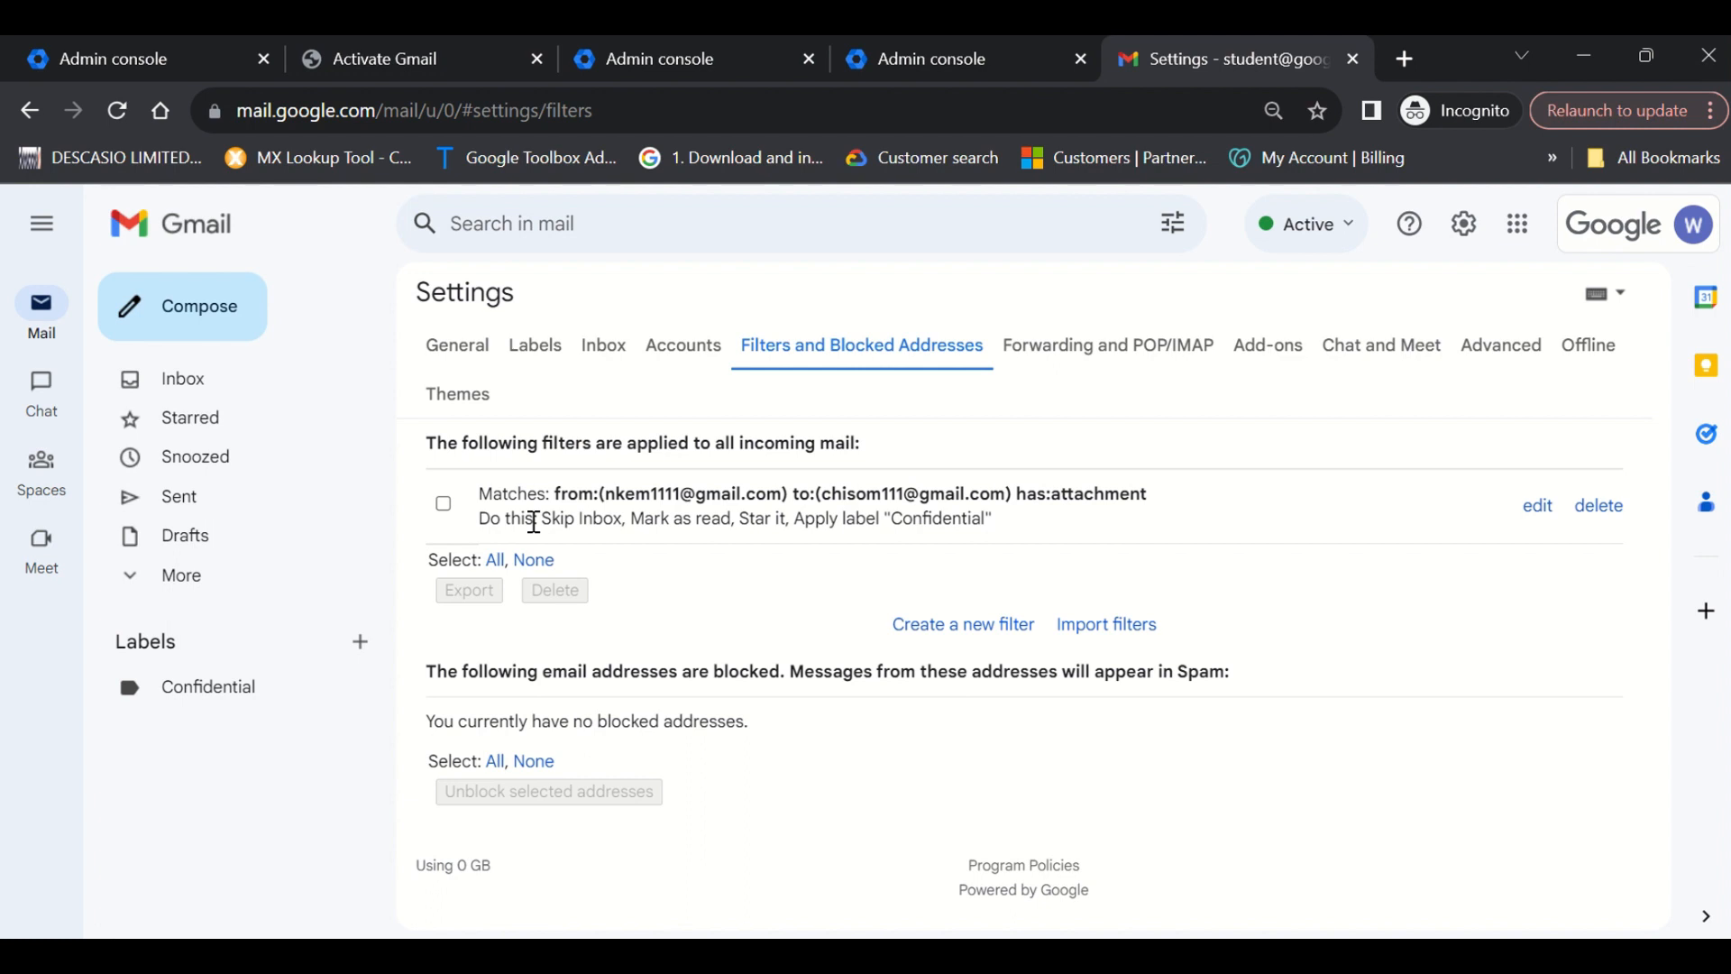
{"action": "left_click_drag", "start_coordinate": [535, 521], "coordinate": [972, 521]}
{"action": "left_click", "coordinate": [821, 591]}
Review the saved filter's criteria without changes, then open Gmail's full Settings on General.
{"action": "left_click", "coordinate": [1537, 507]}
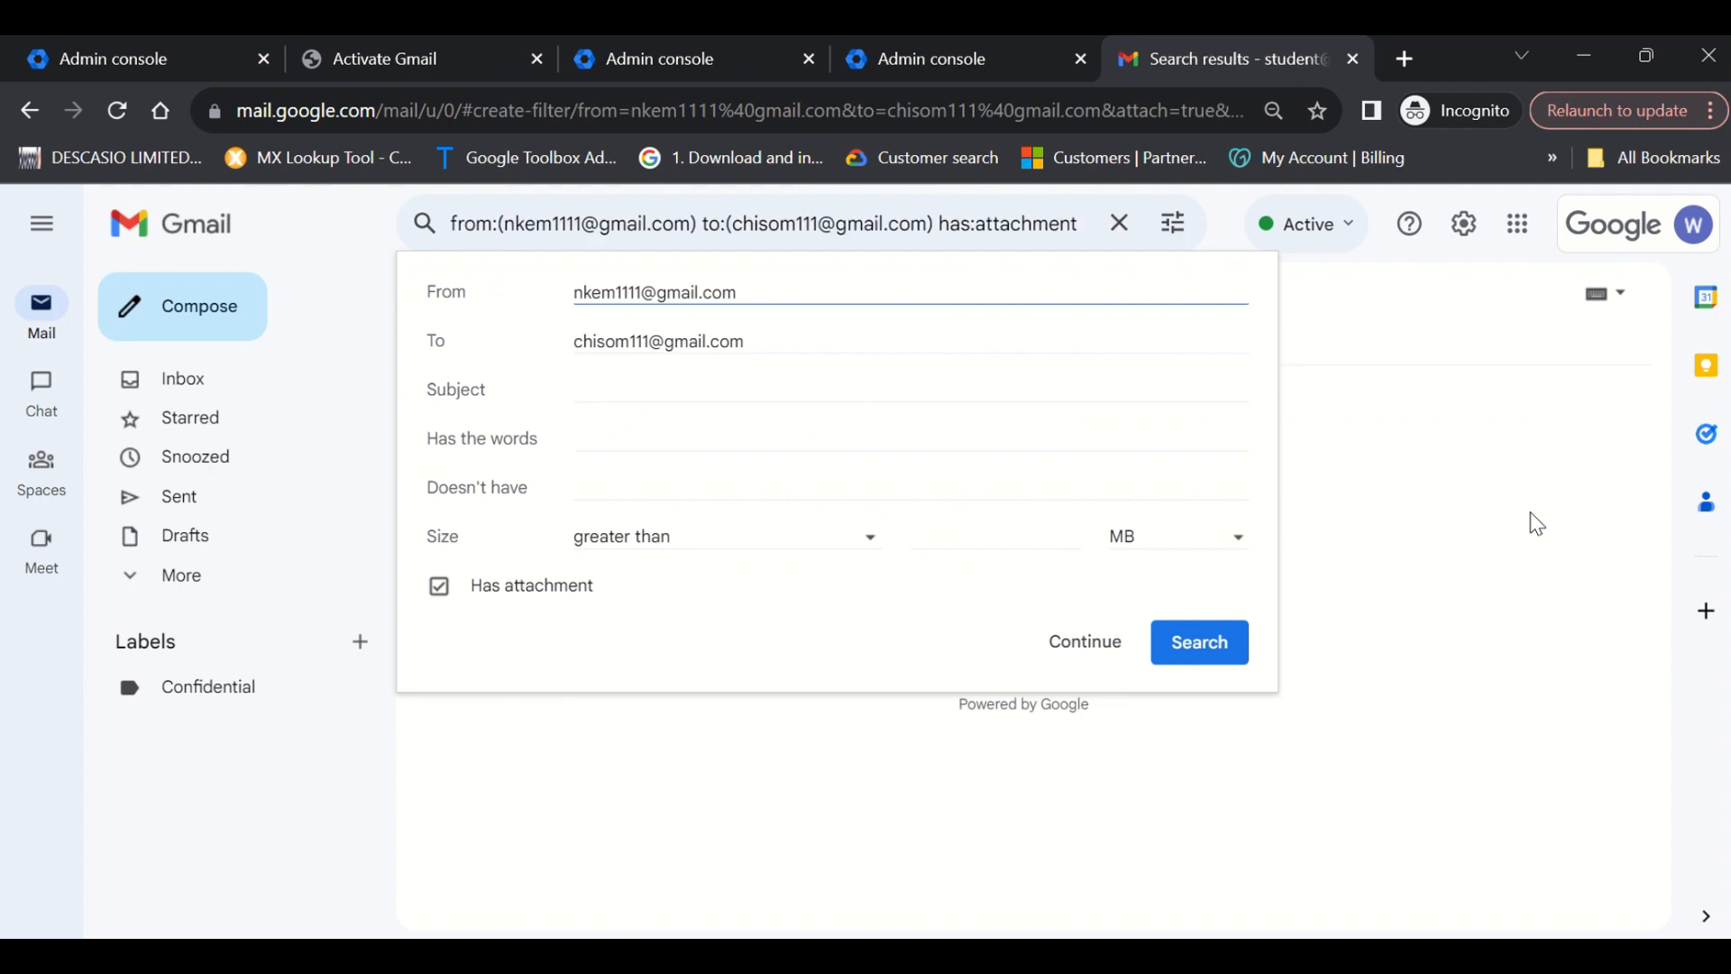
{"action": "left_click", "coordinate": [1440, 570]}
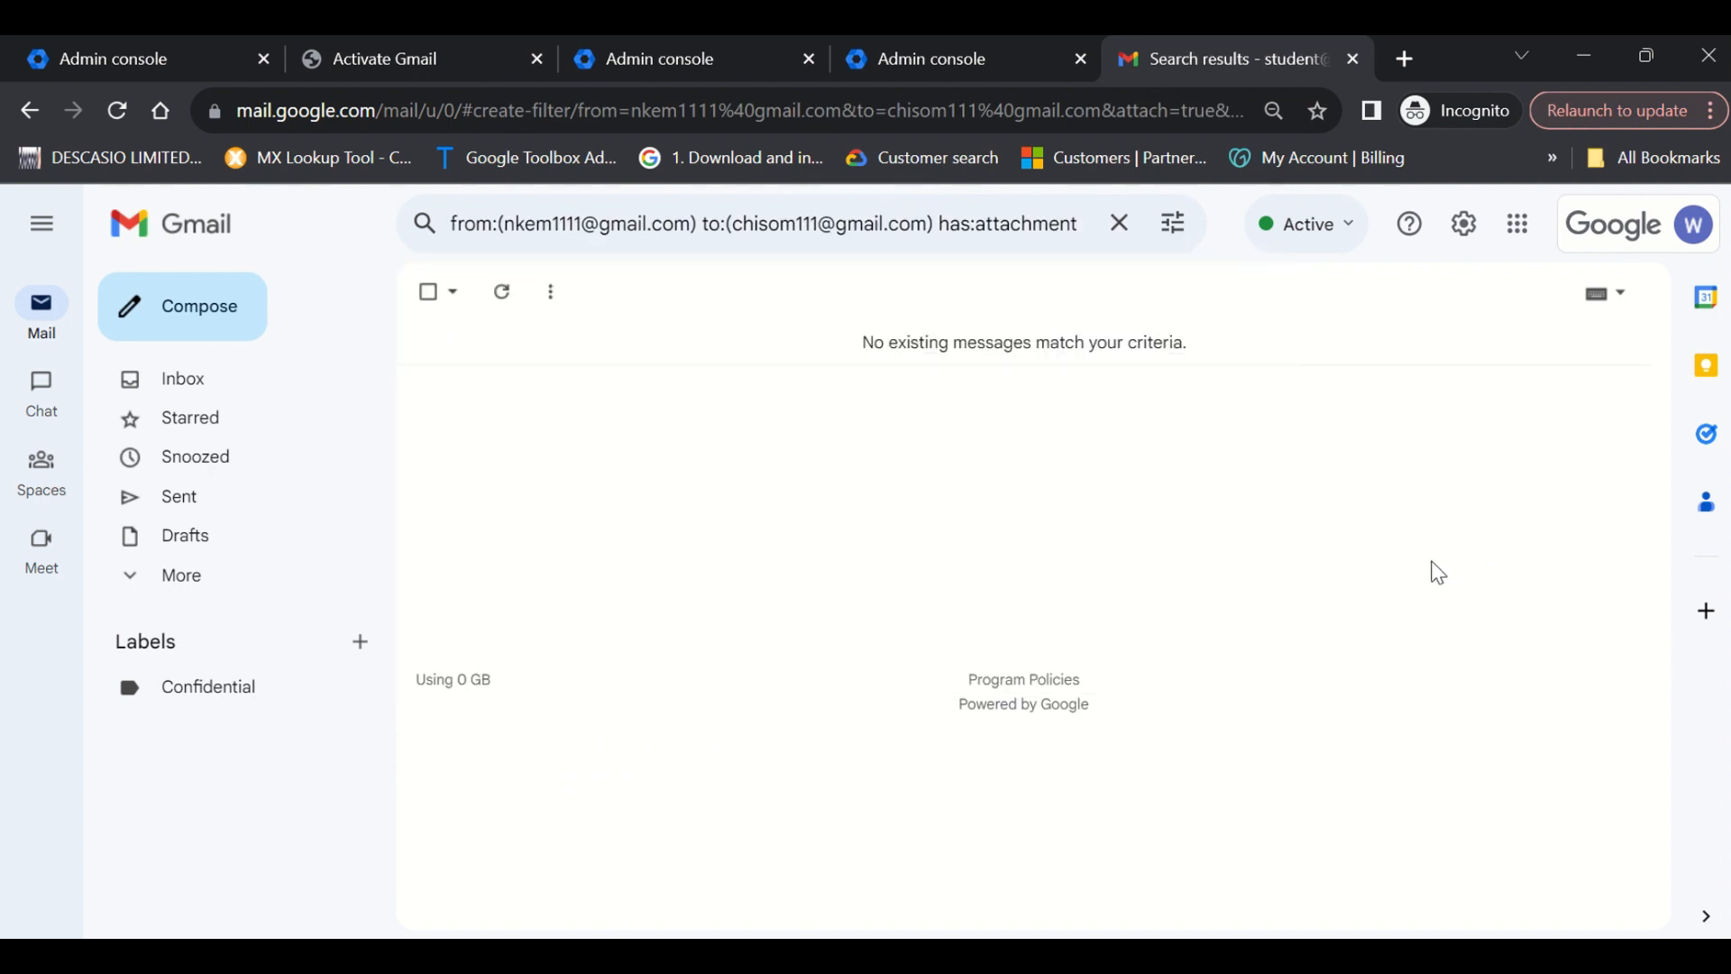
{"action": "left_click", "coordinate": [1483, 240]}
{"action": "left_click", "coordinate": [1458, 348]}
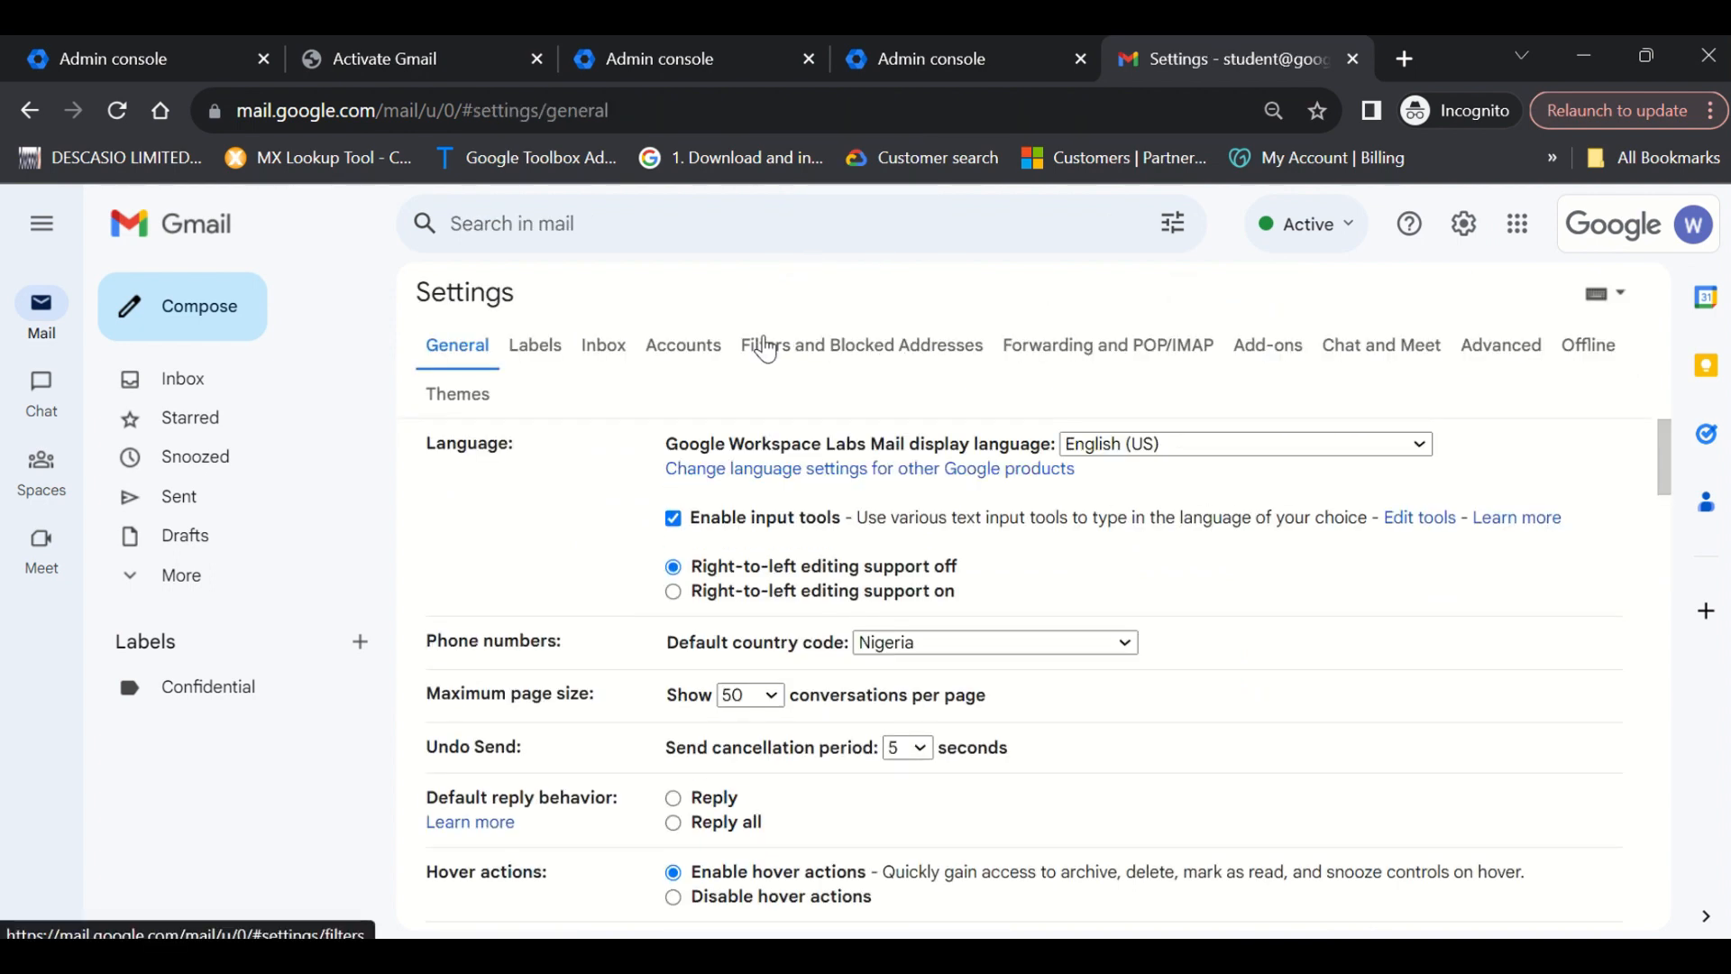
Show the Filters and Blocked Addresses tab and leave the Confidential filter's checkbox ticked.
{"action": "left_click", "coordinate": [766, 350]}
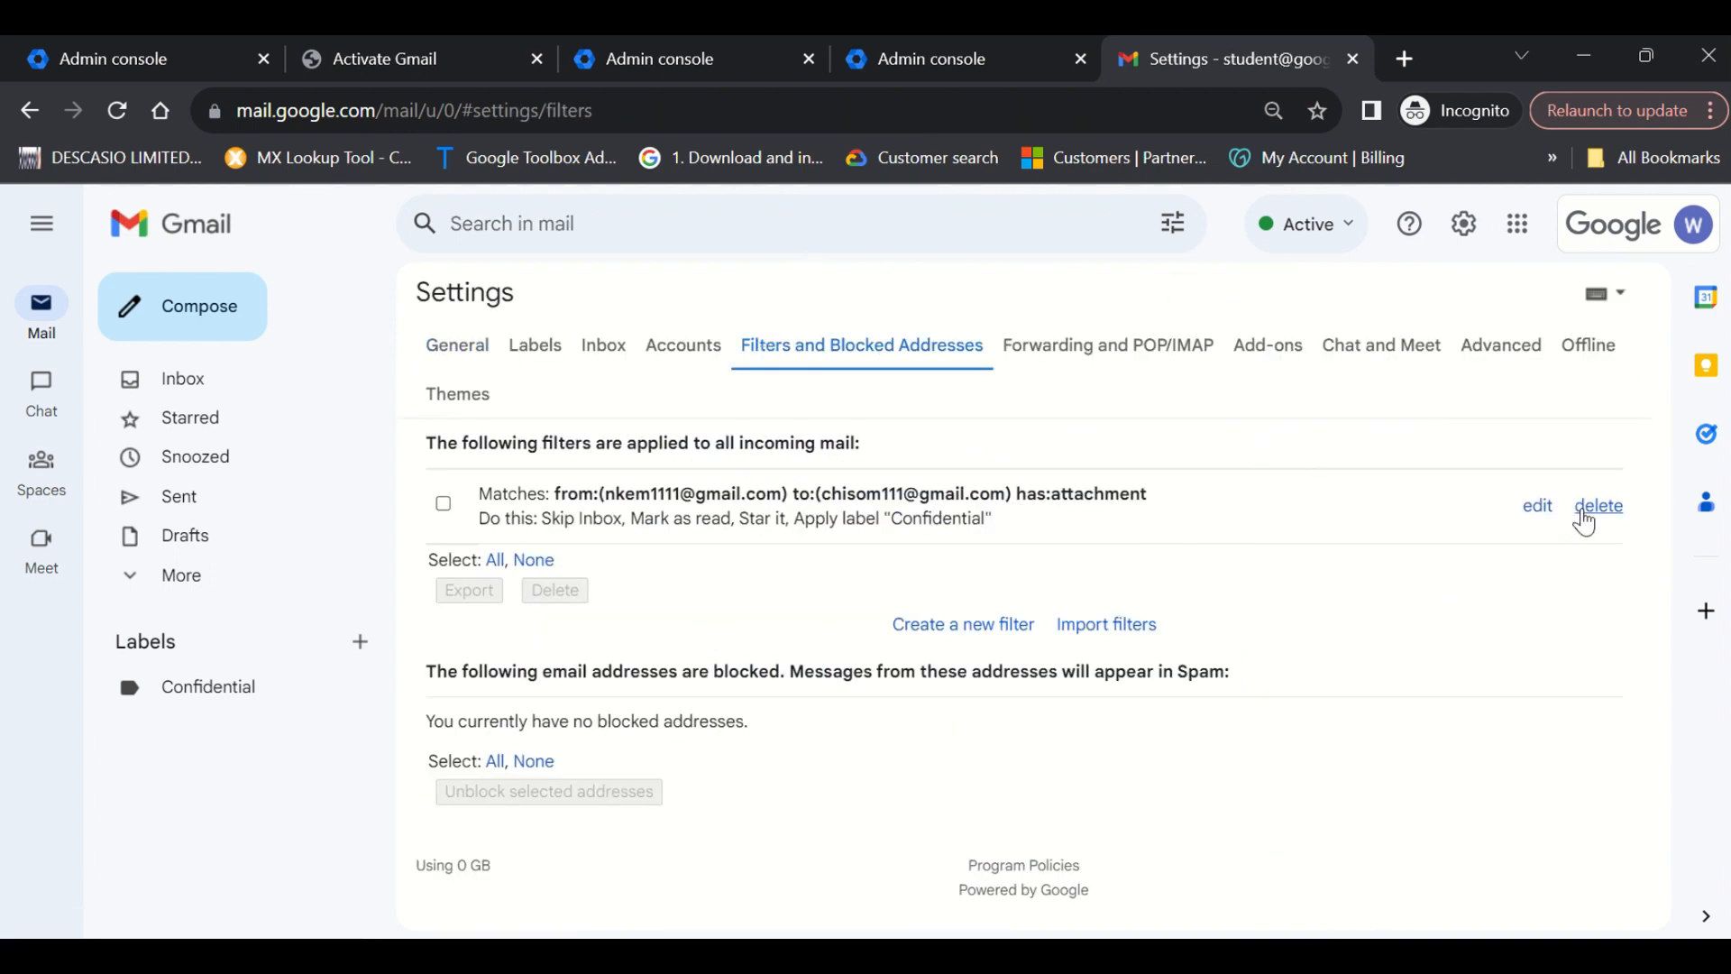
{"action": "left_click", "coordinate": [444, 504]}
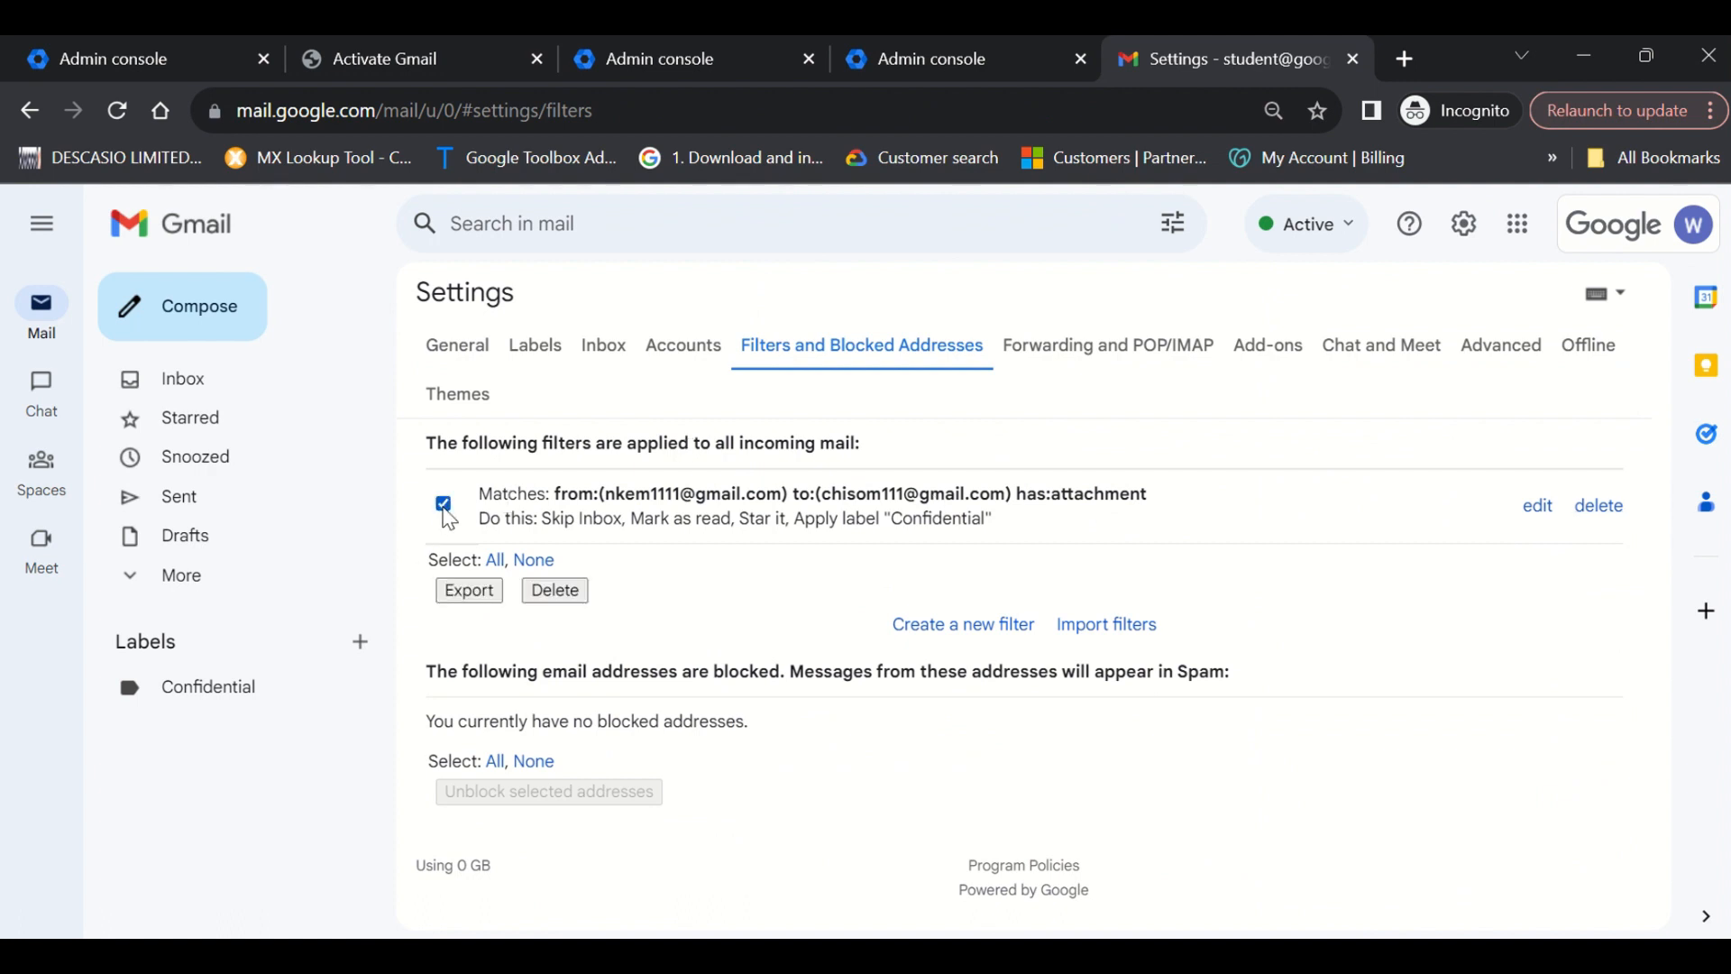
{"action": "left_click", "coordinate": [444, 504]}
{"action": "left_click", "coordinate": [443, 505]}
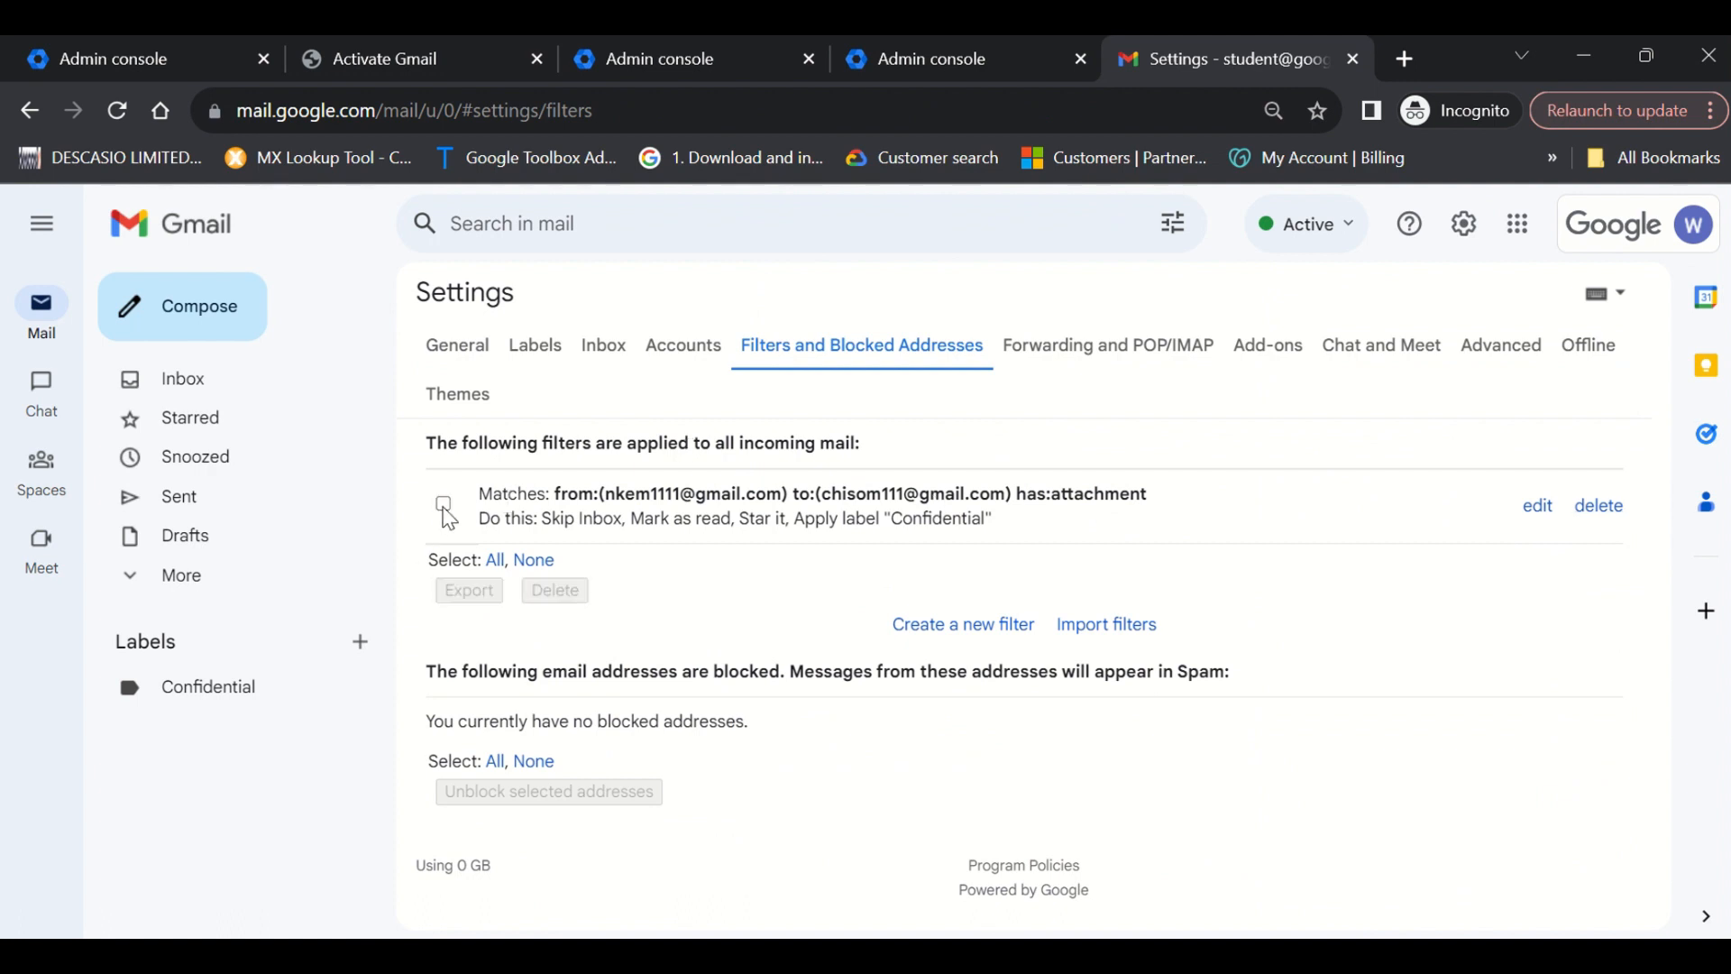